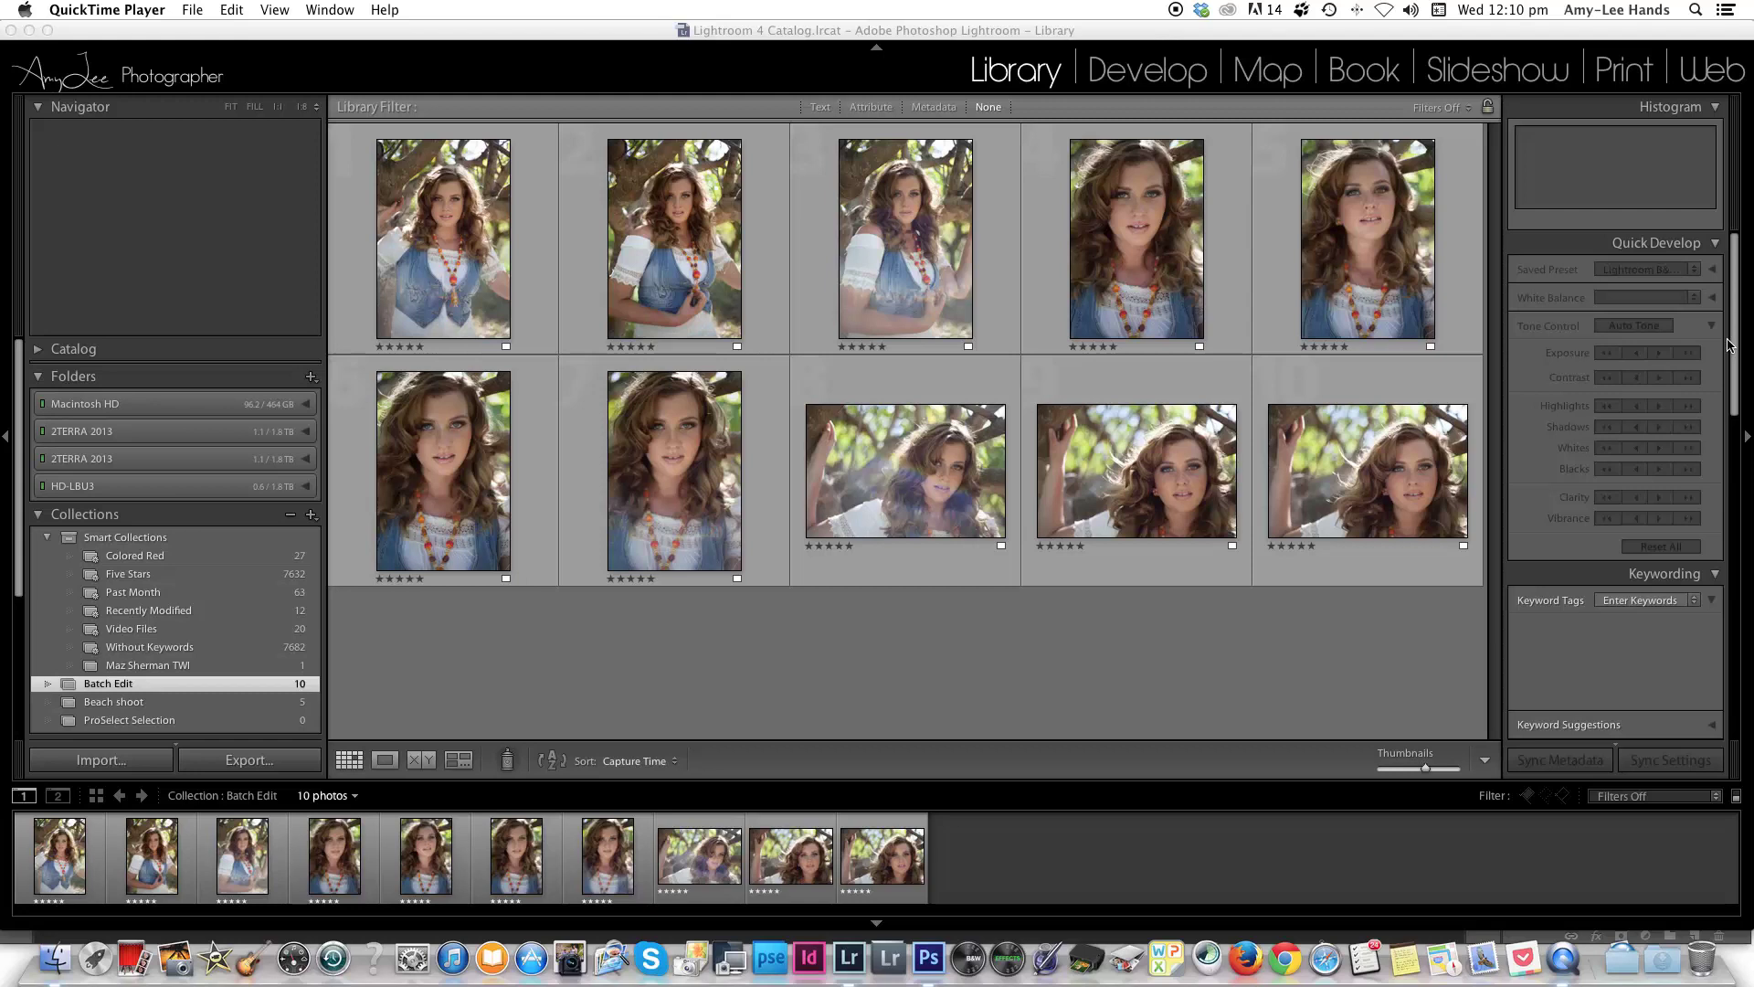
- Switch to the Develop module and open untitled-34.CR2 from the filmstrip
click(1410, 38)
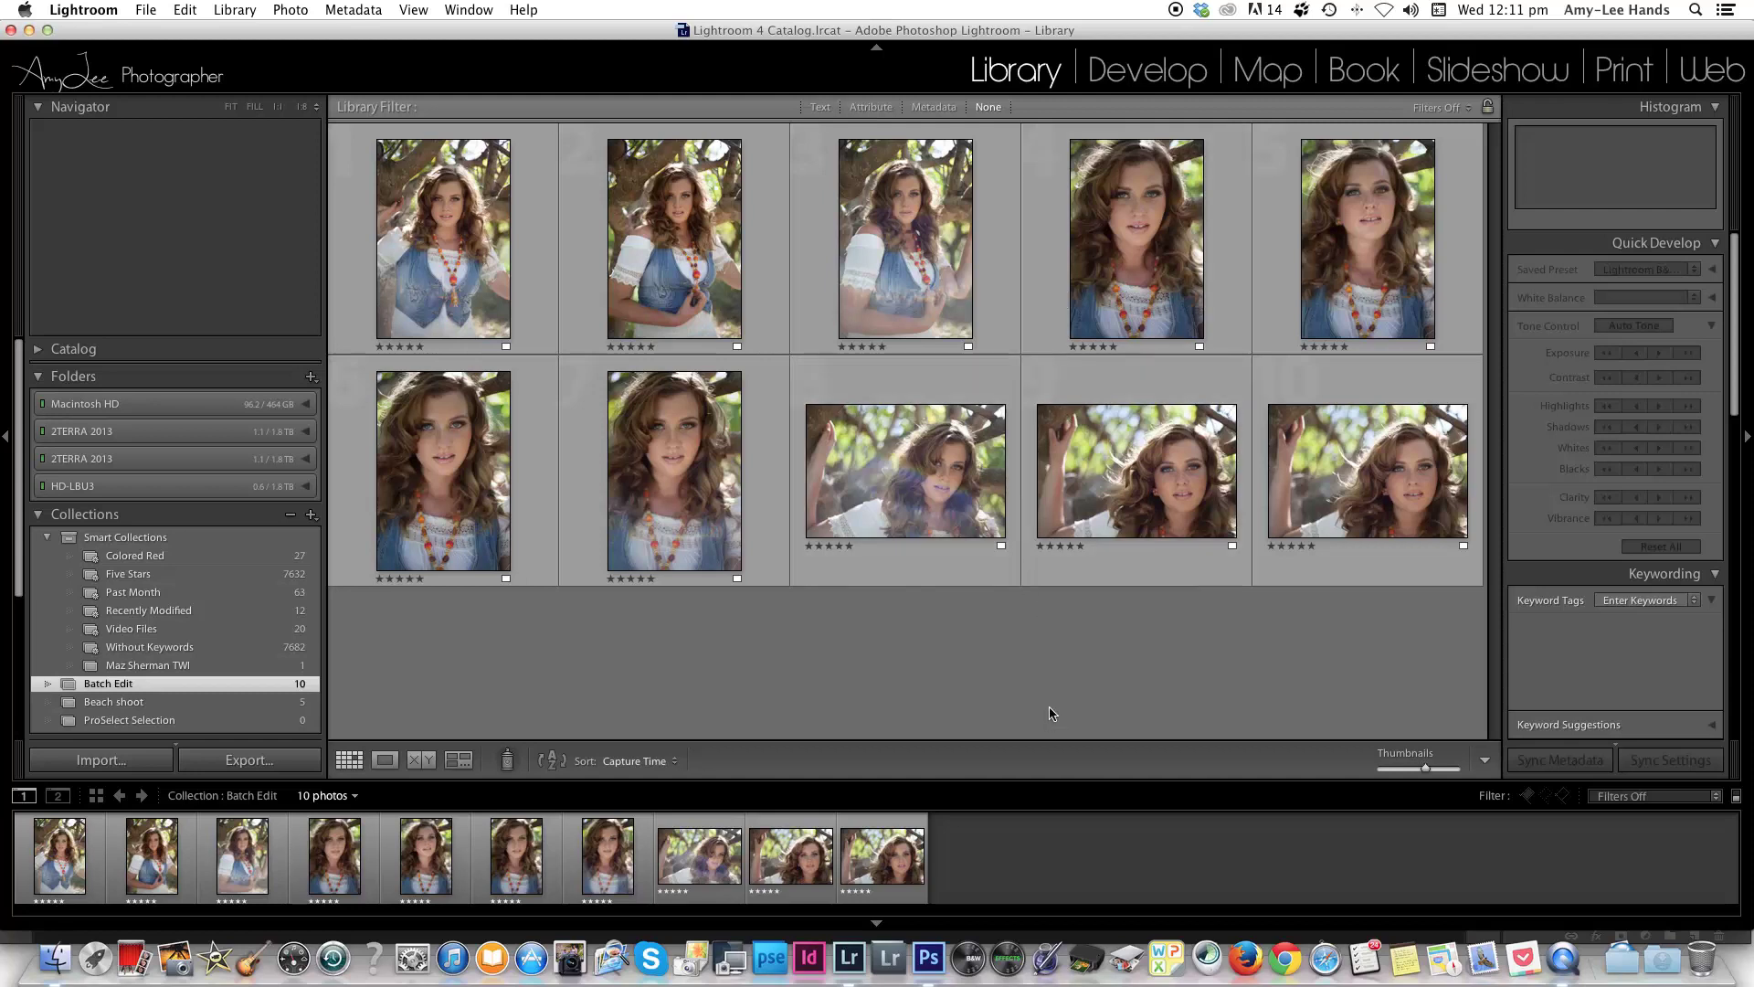
click(1148, 75)
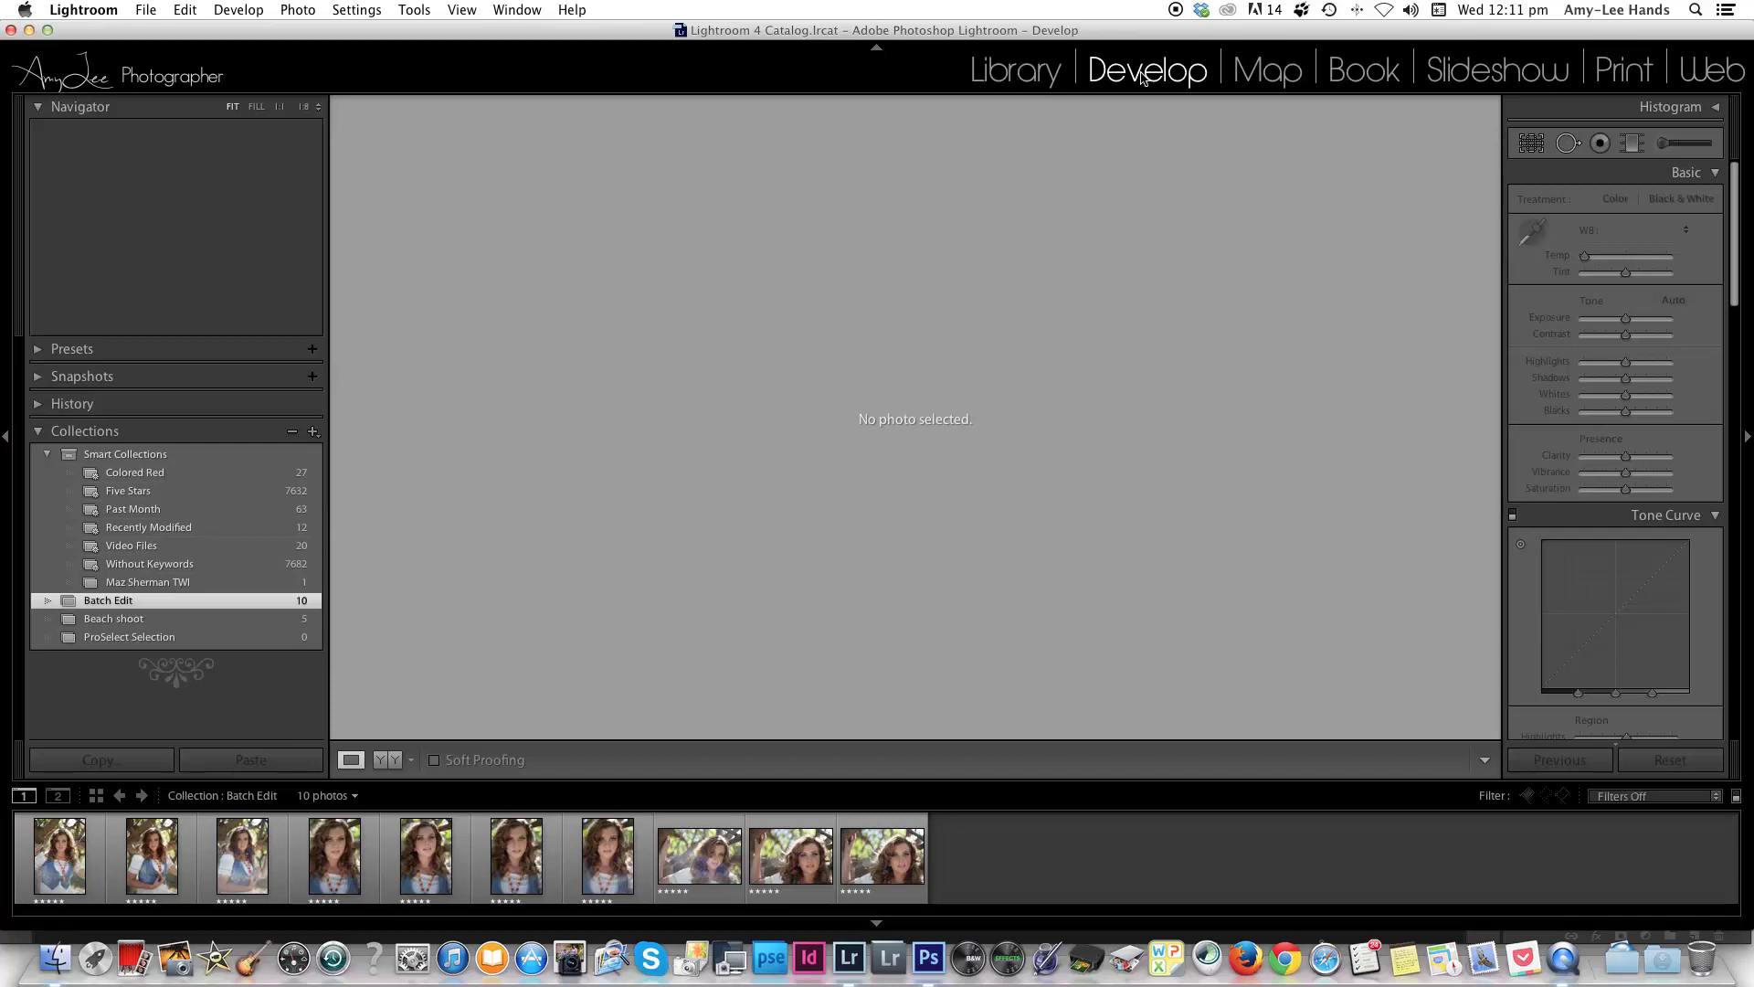
click(59, 850)
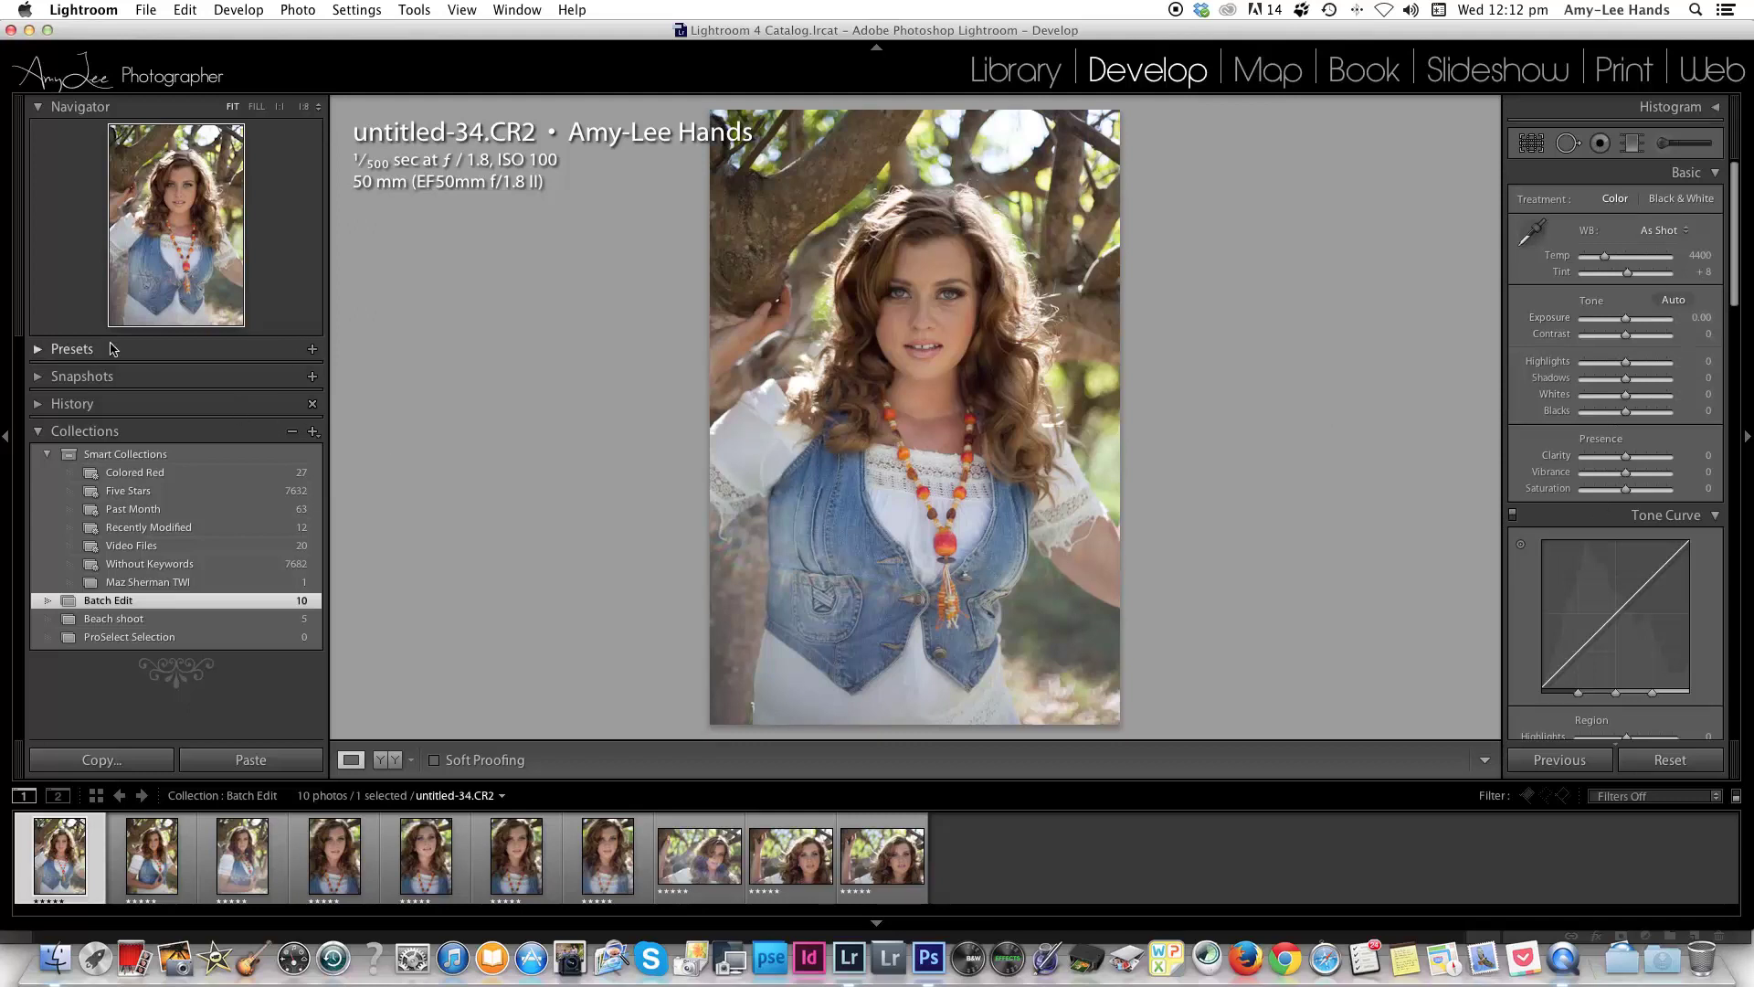
- Try Baby Blue, then apply the Dreamy baby preset Soft Orchid (RAW Pretty Preset) 2
click(39, 353)
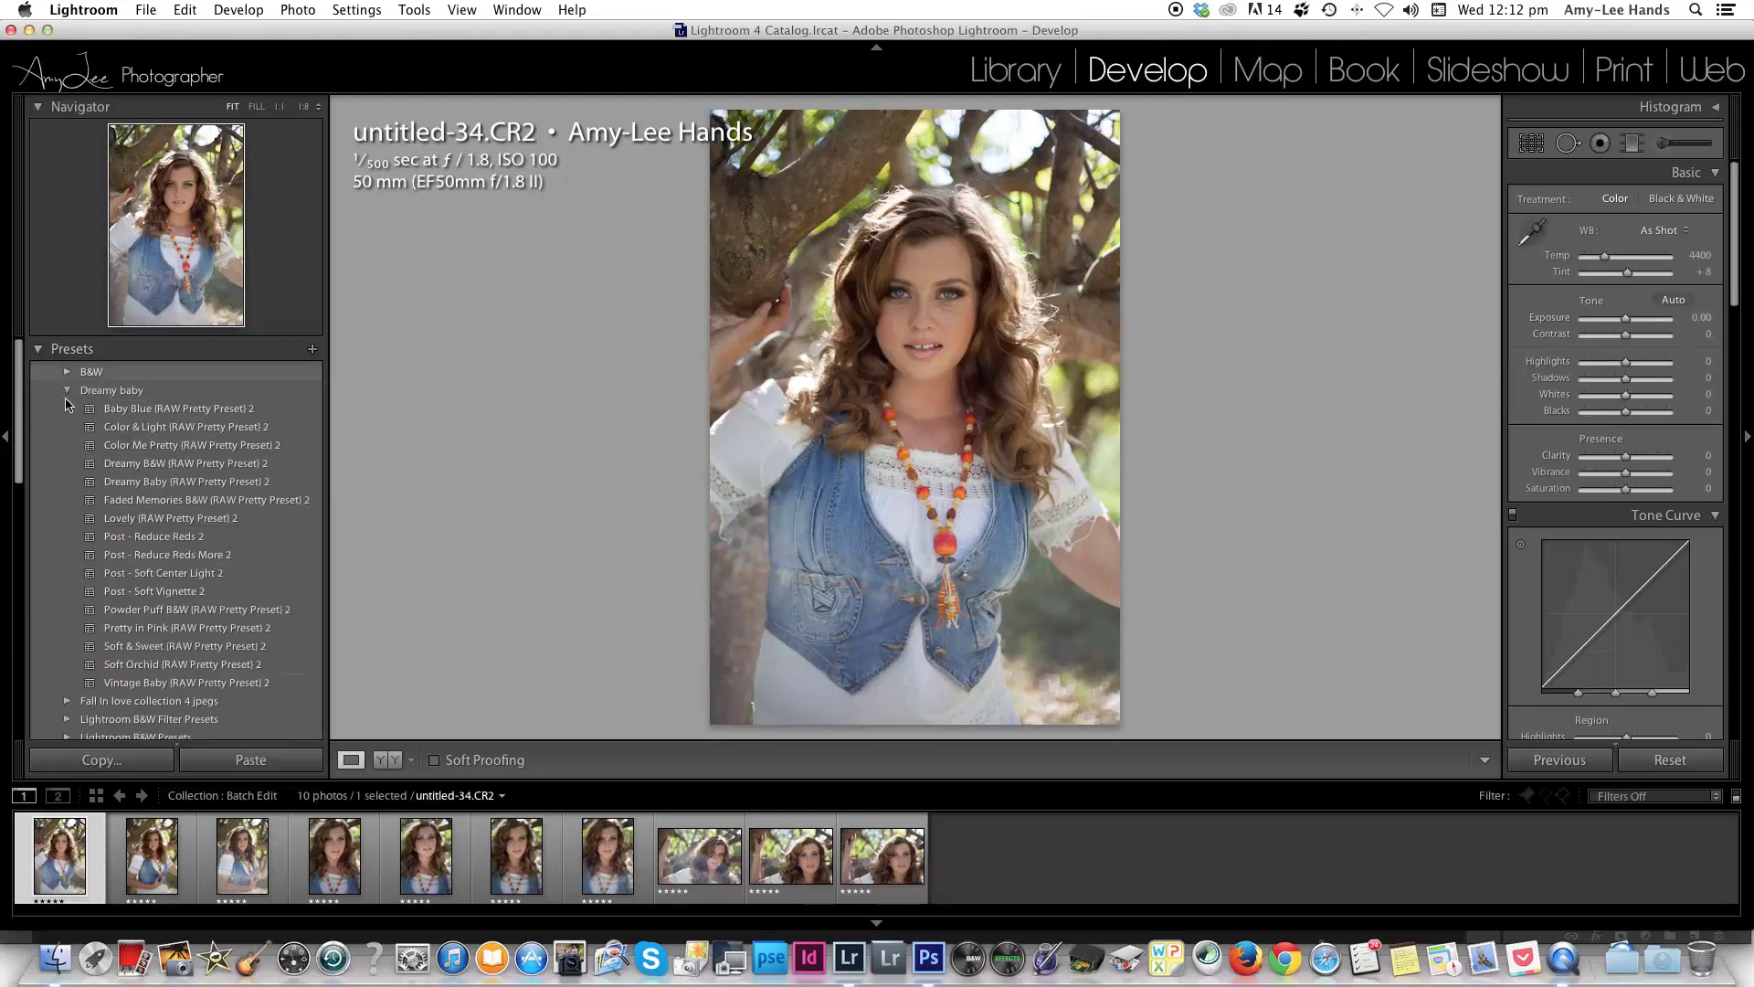
click(67, 391)
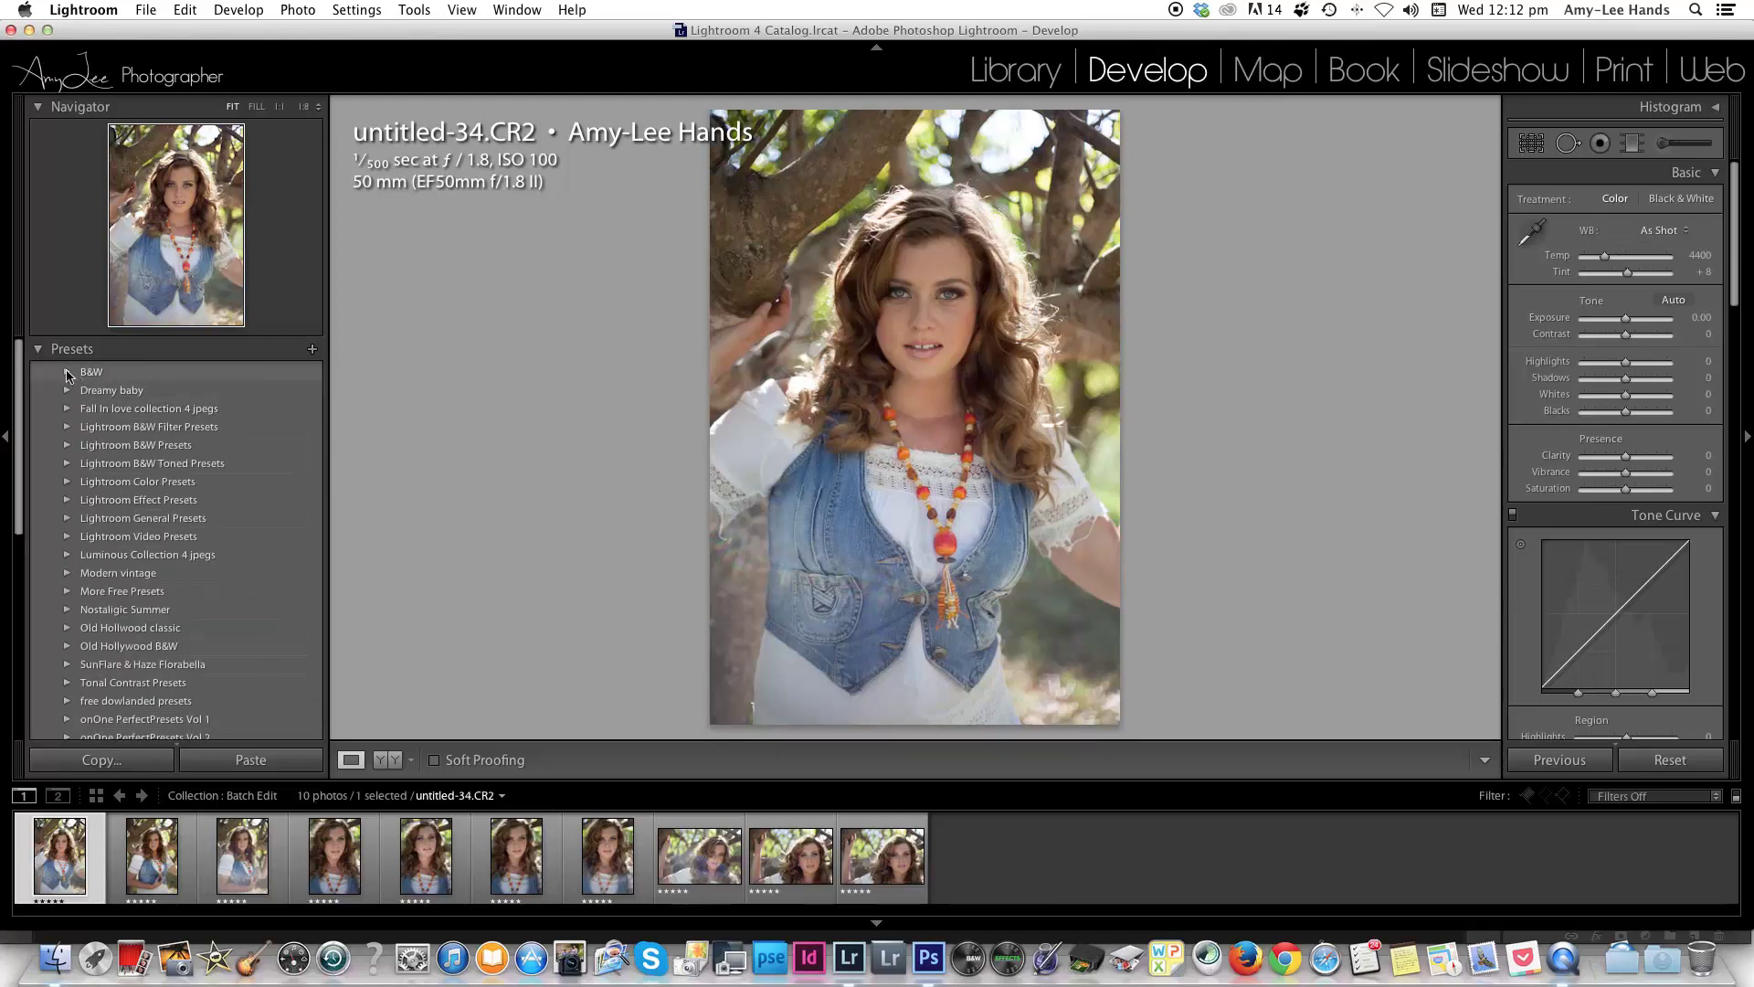
click(68, 376)
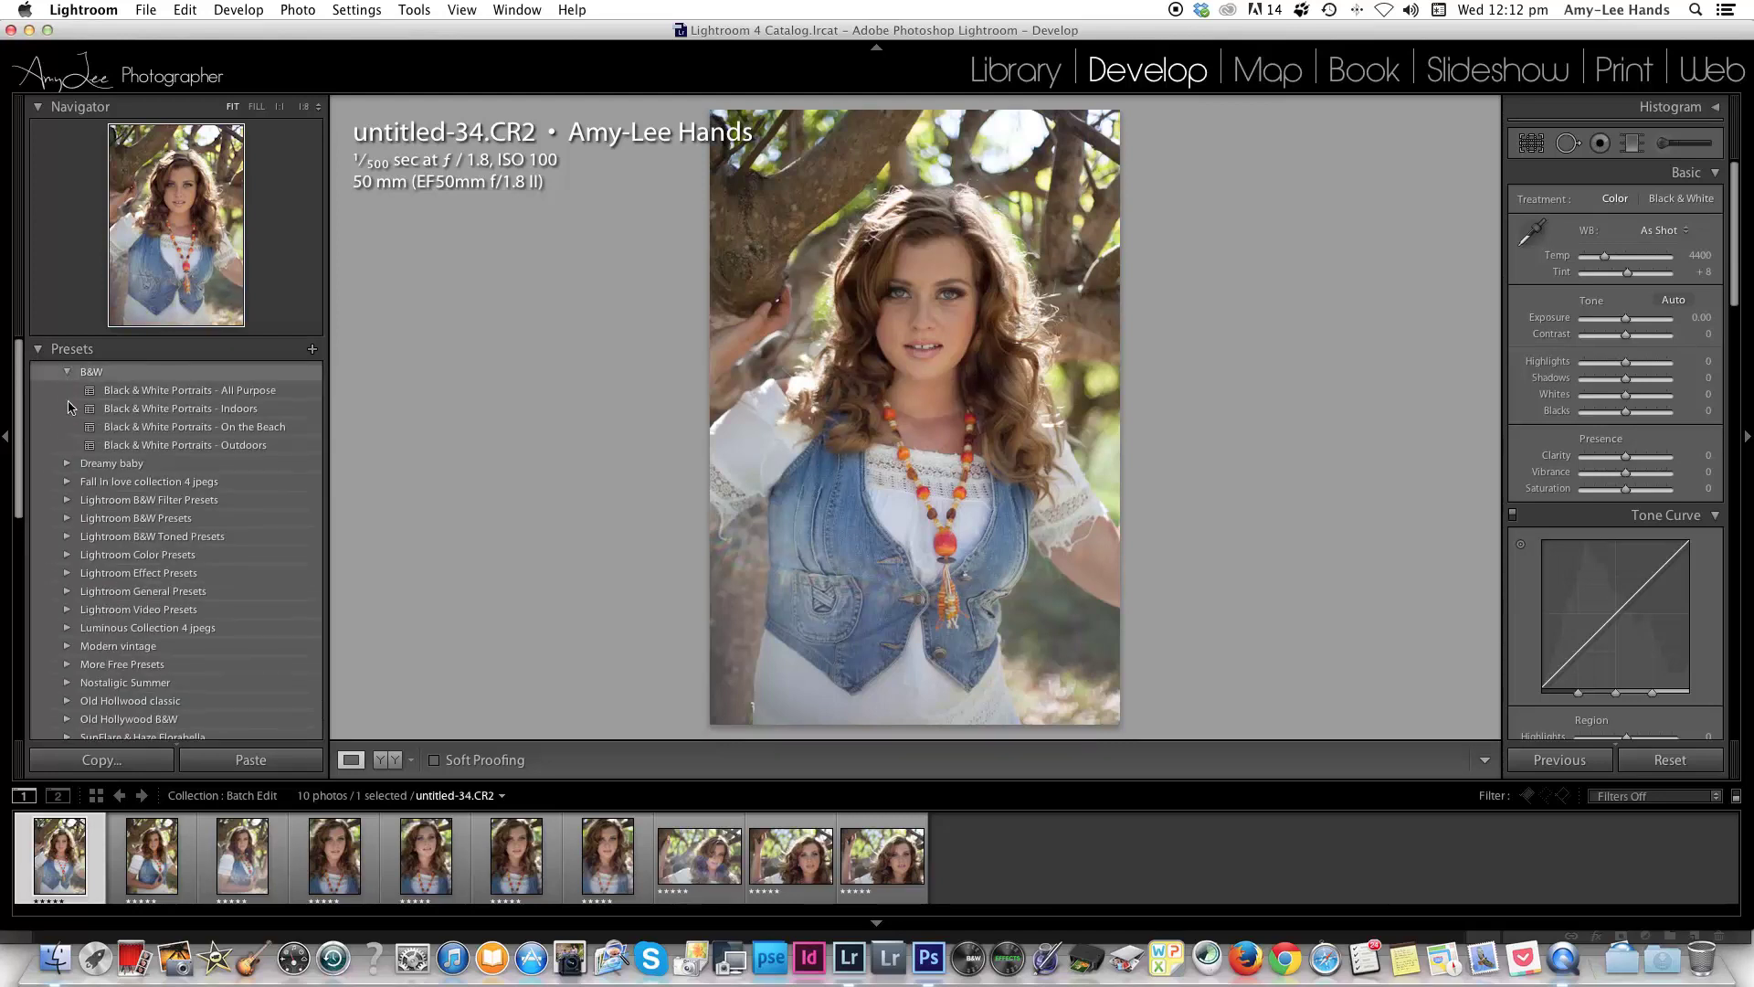
click(69, 376)
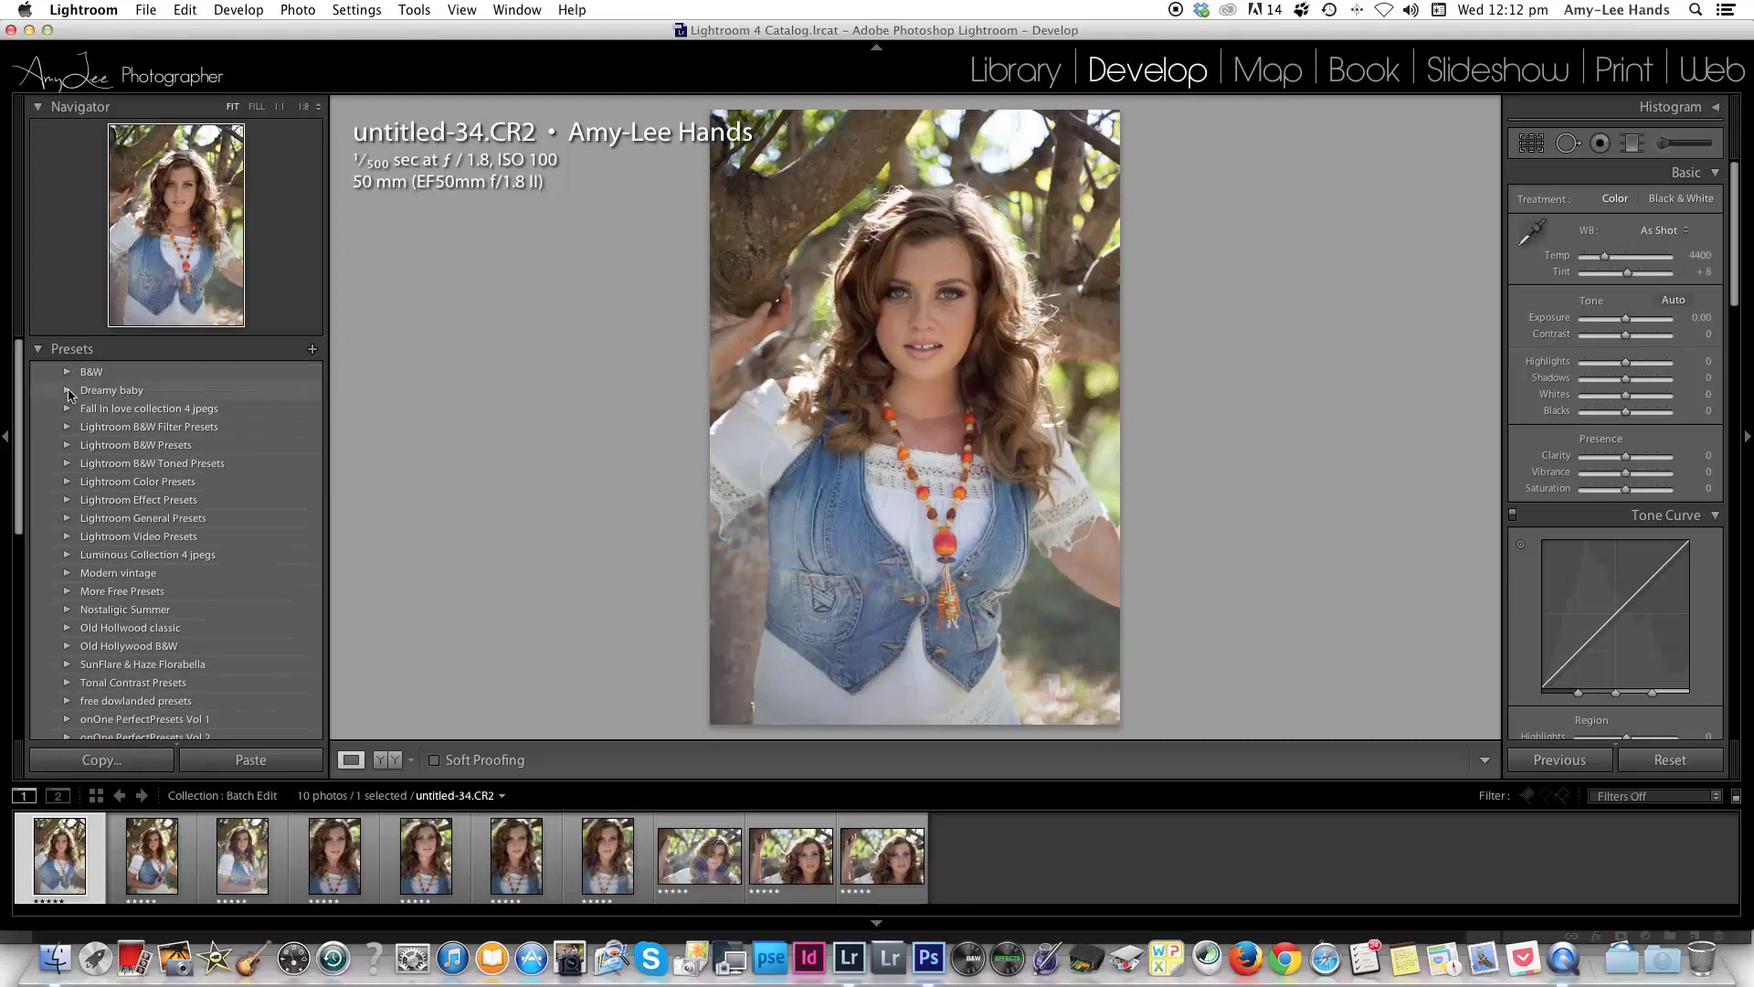
click(68, 391)
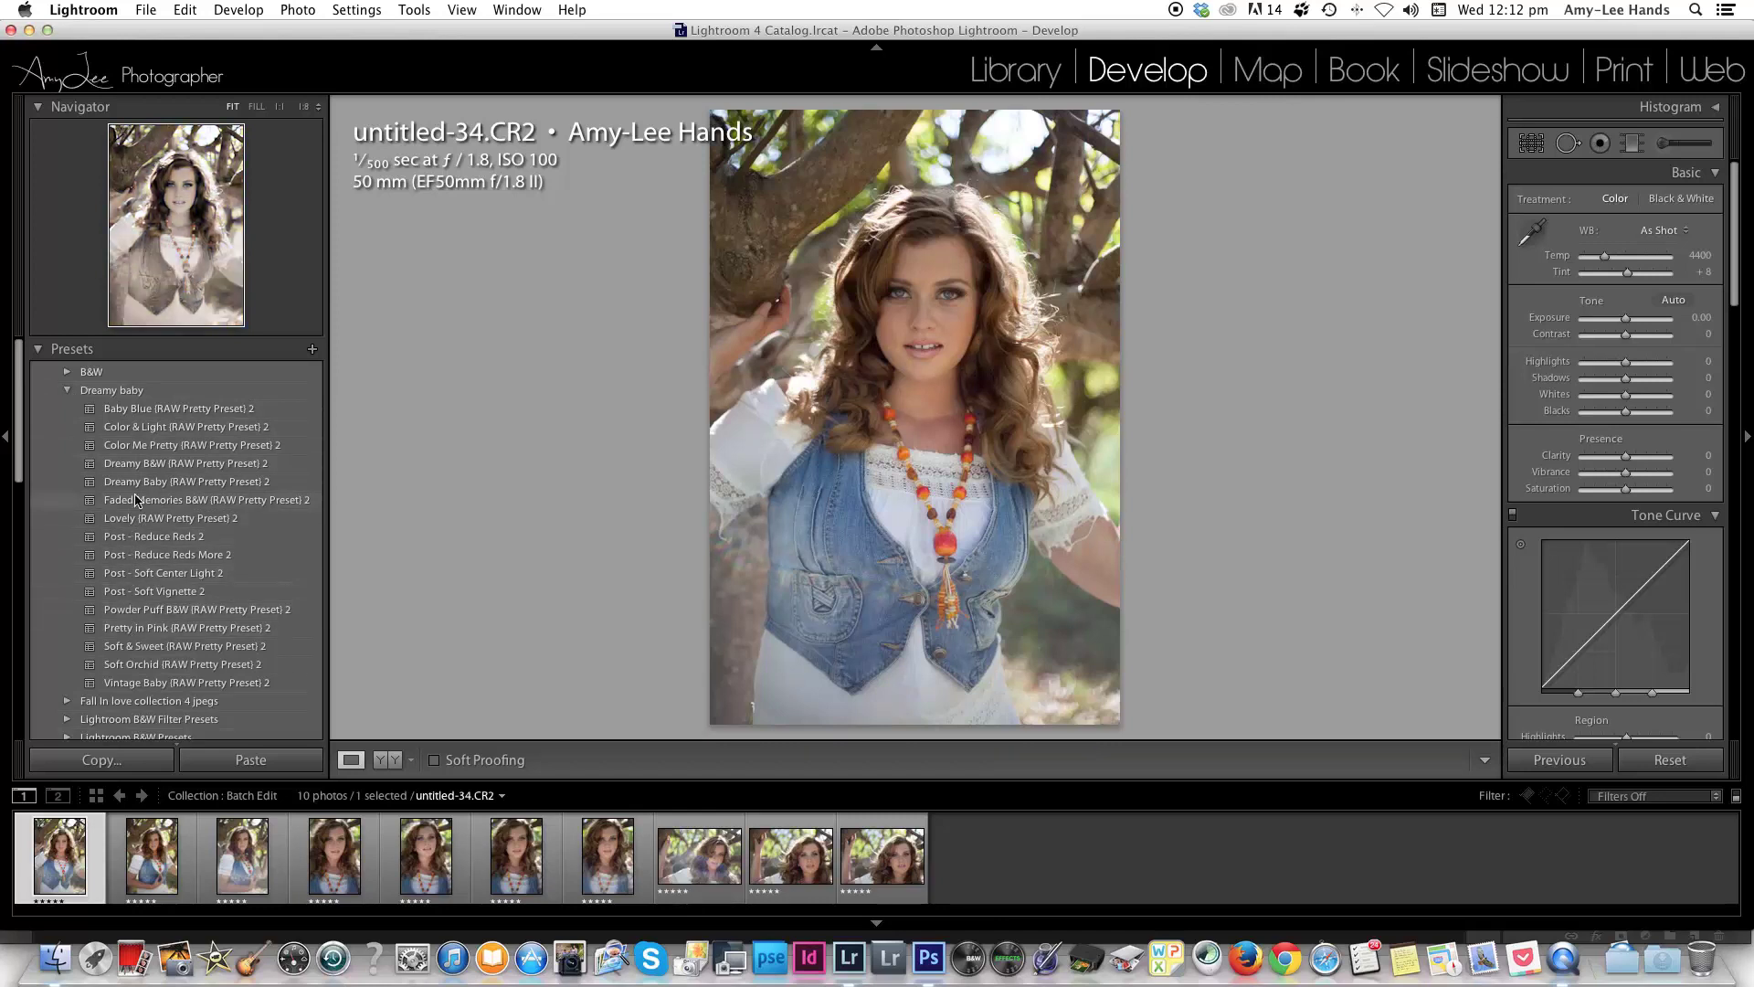
click(142, 410)
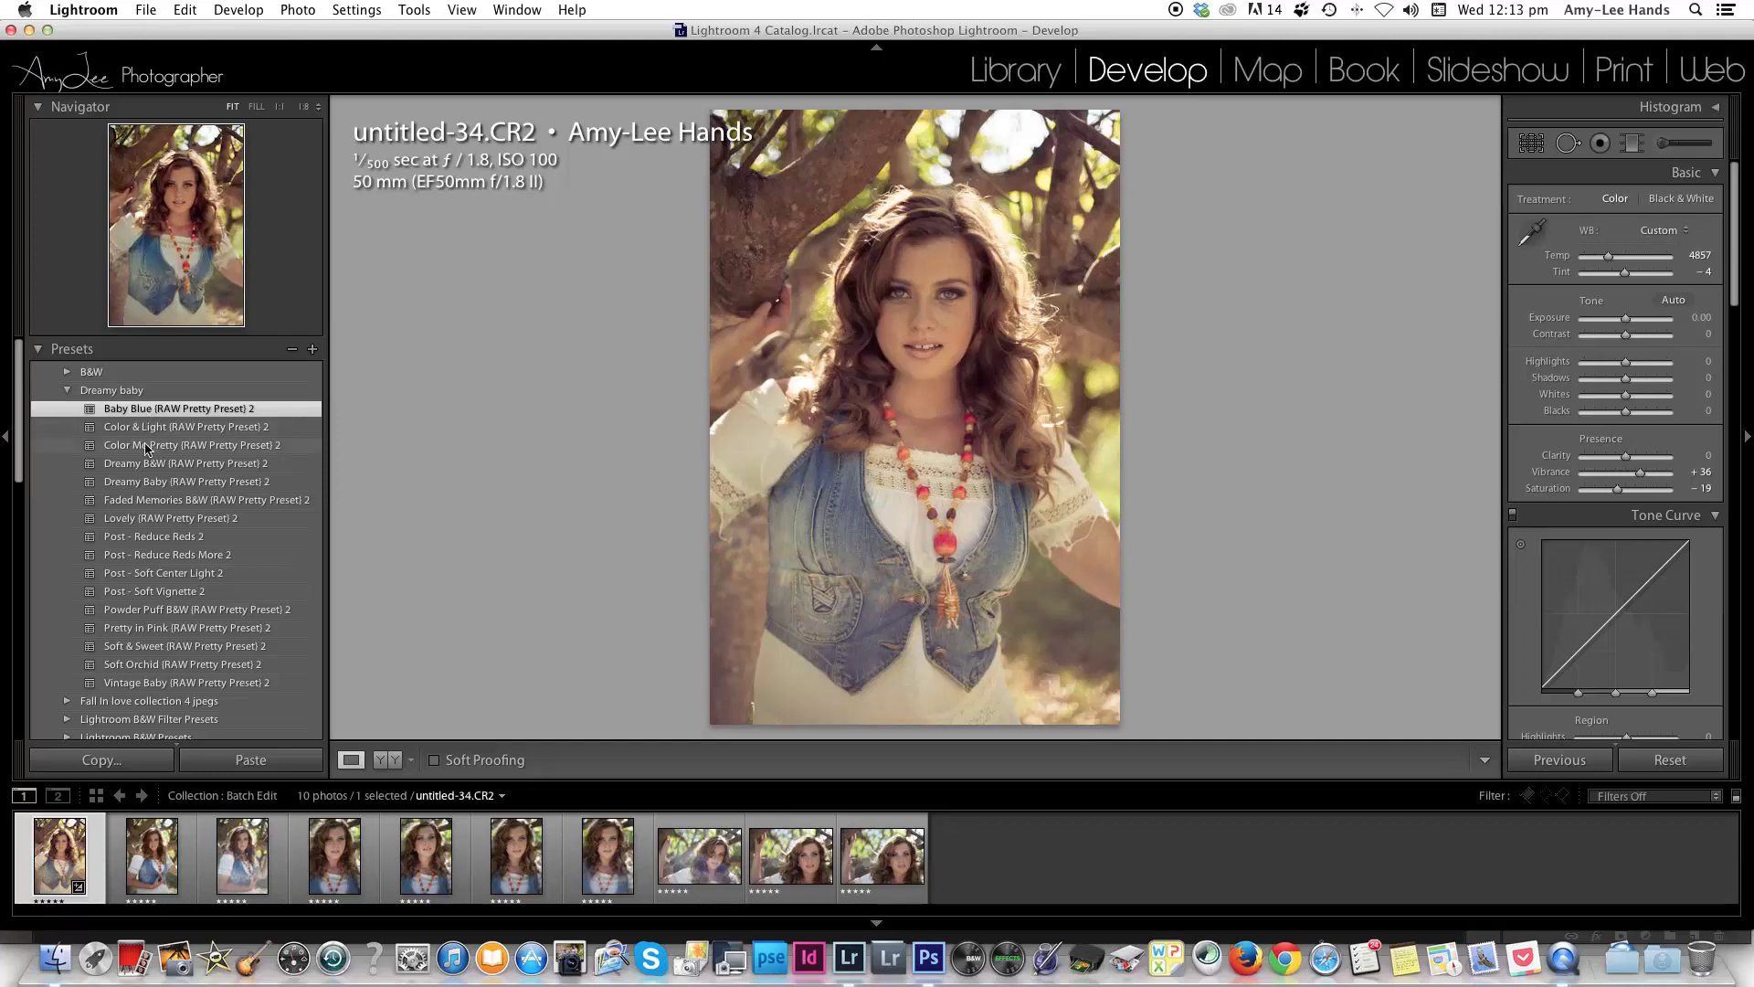
scroll(139, 548, down, 1)
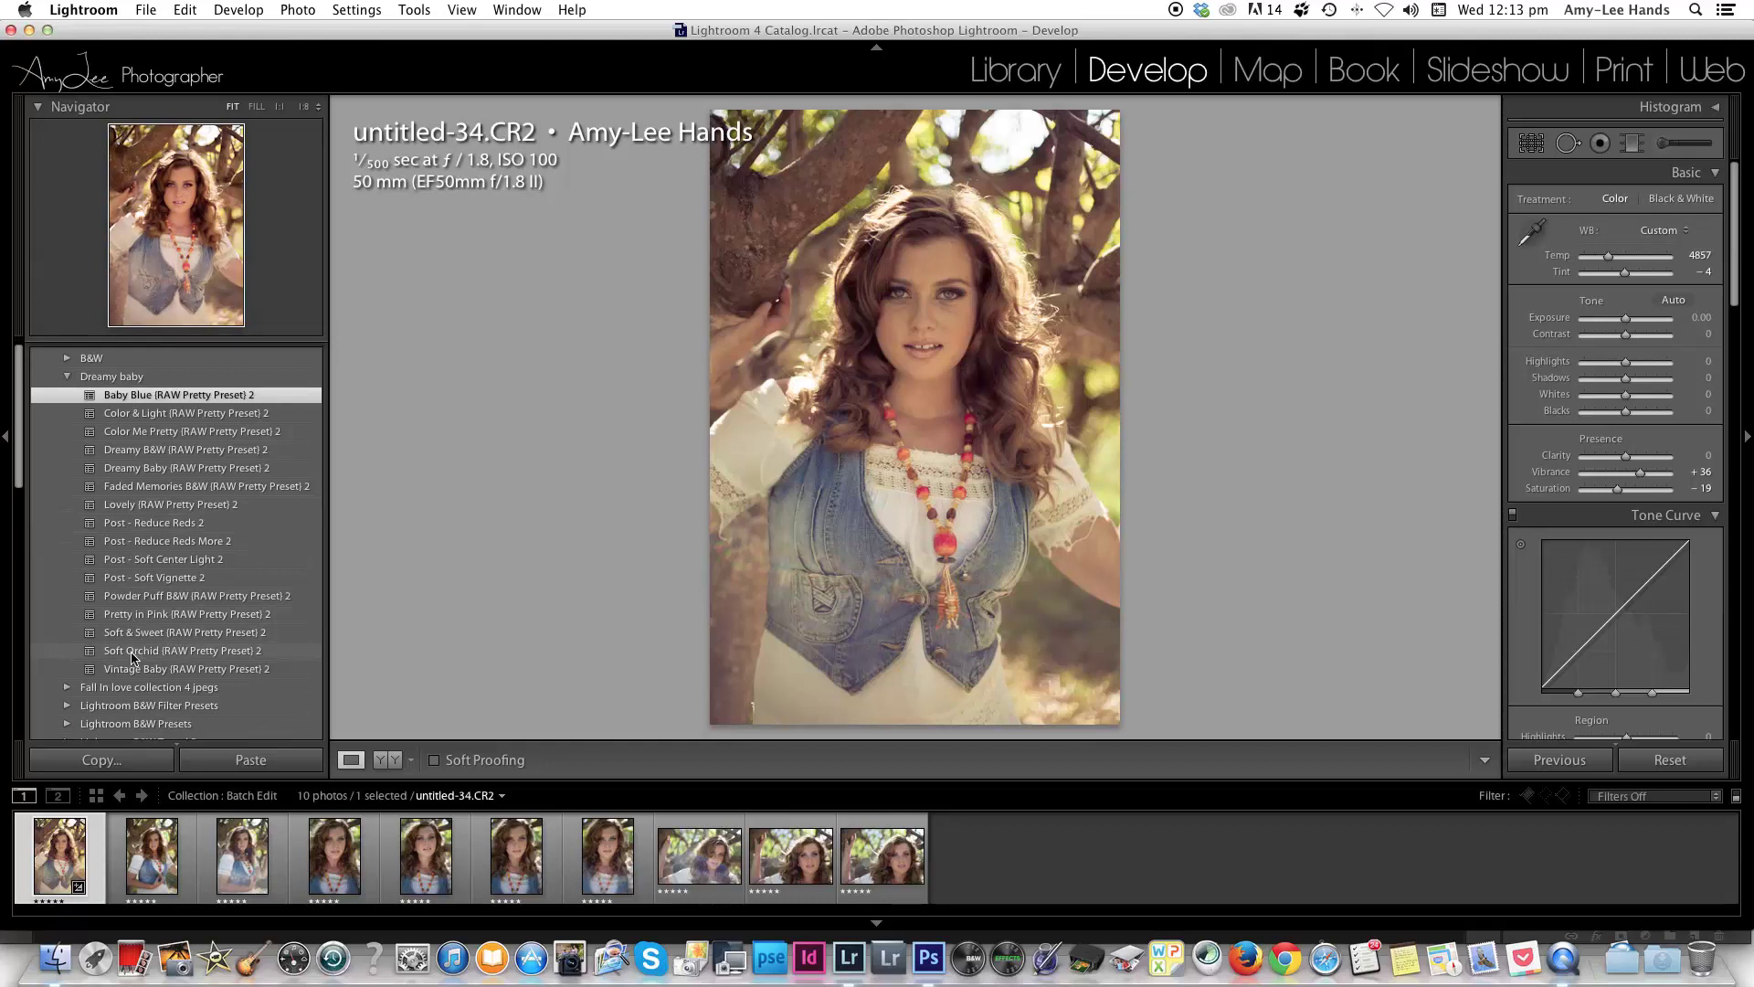
click(132, 655)
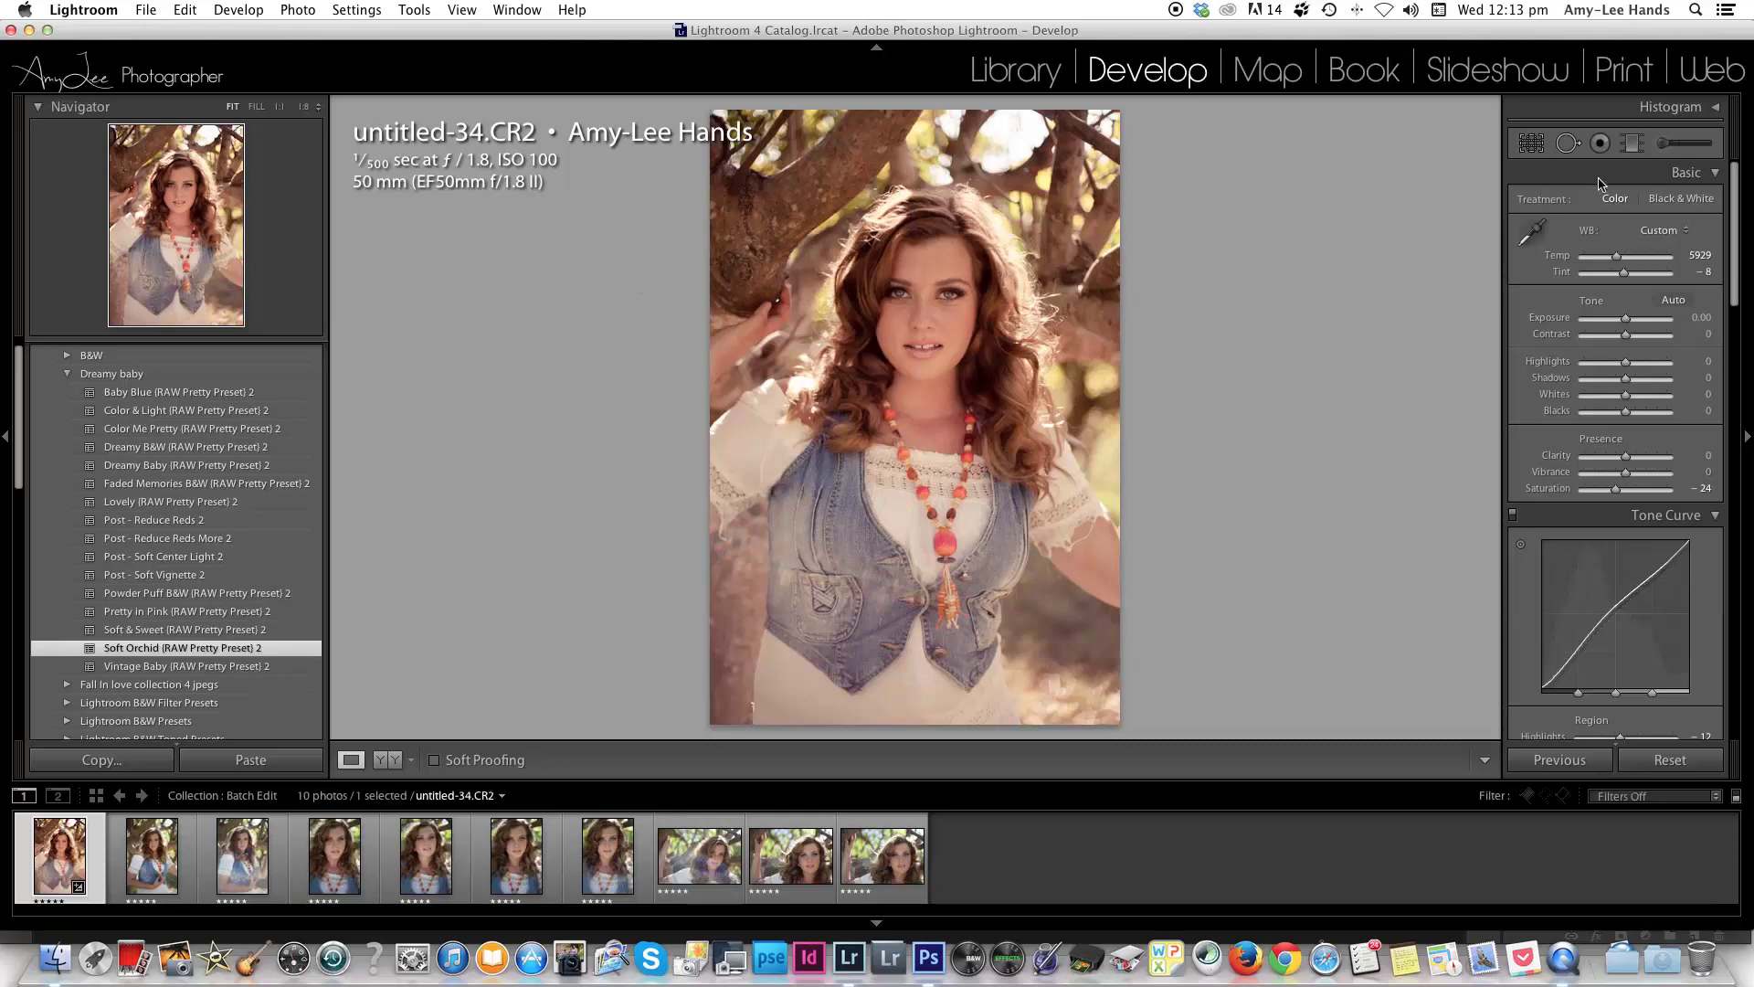
- Check the photo's crop at the top-right corner and return to the Basic panel
key(r)
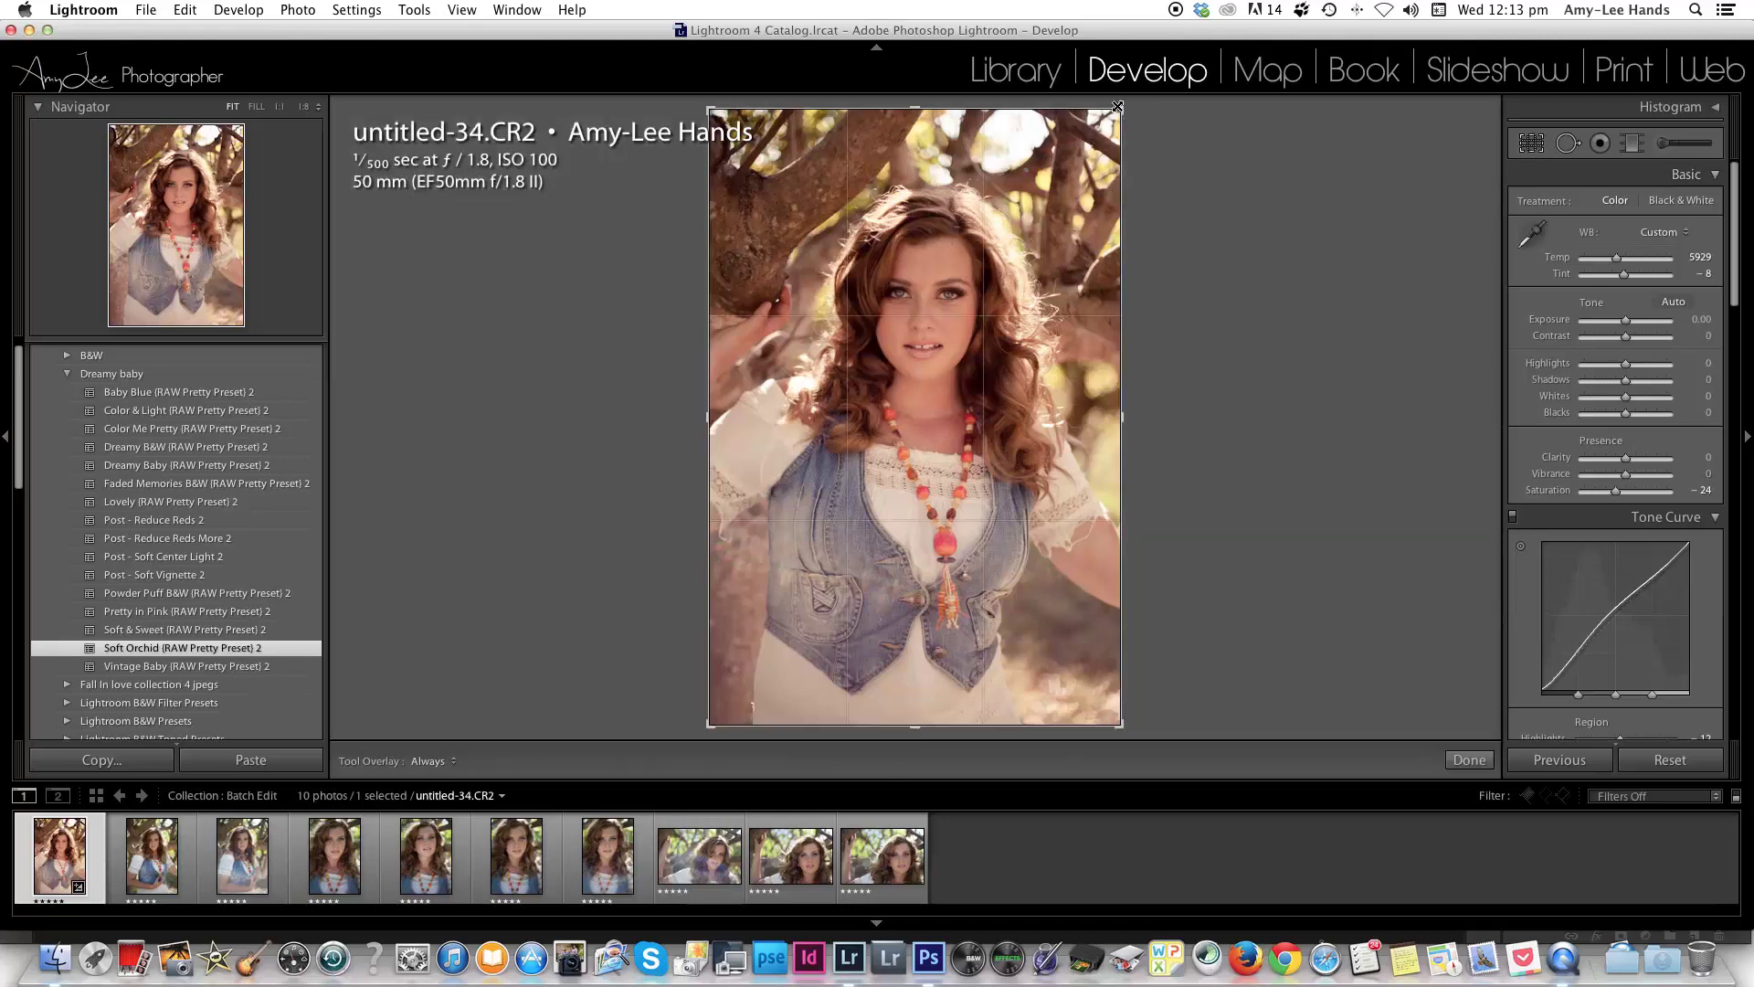
mouse_move(1120, 111)
mouse_down()
mouse_move(1100, 141)
mouse_move(1124, 106)
mouse_up()
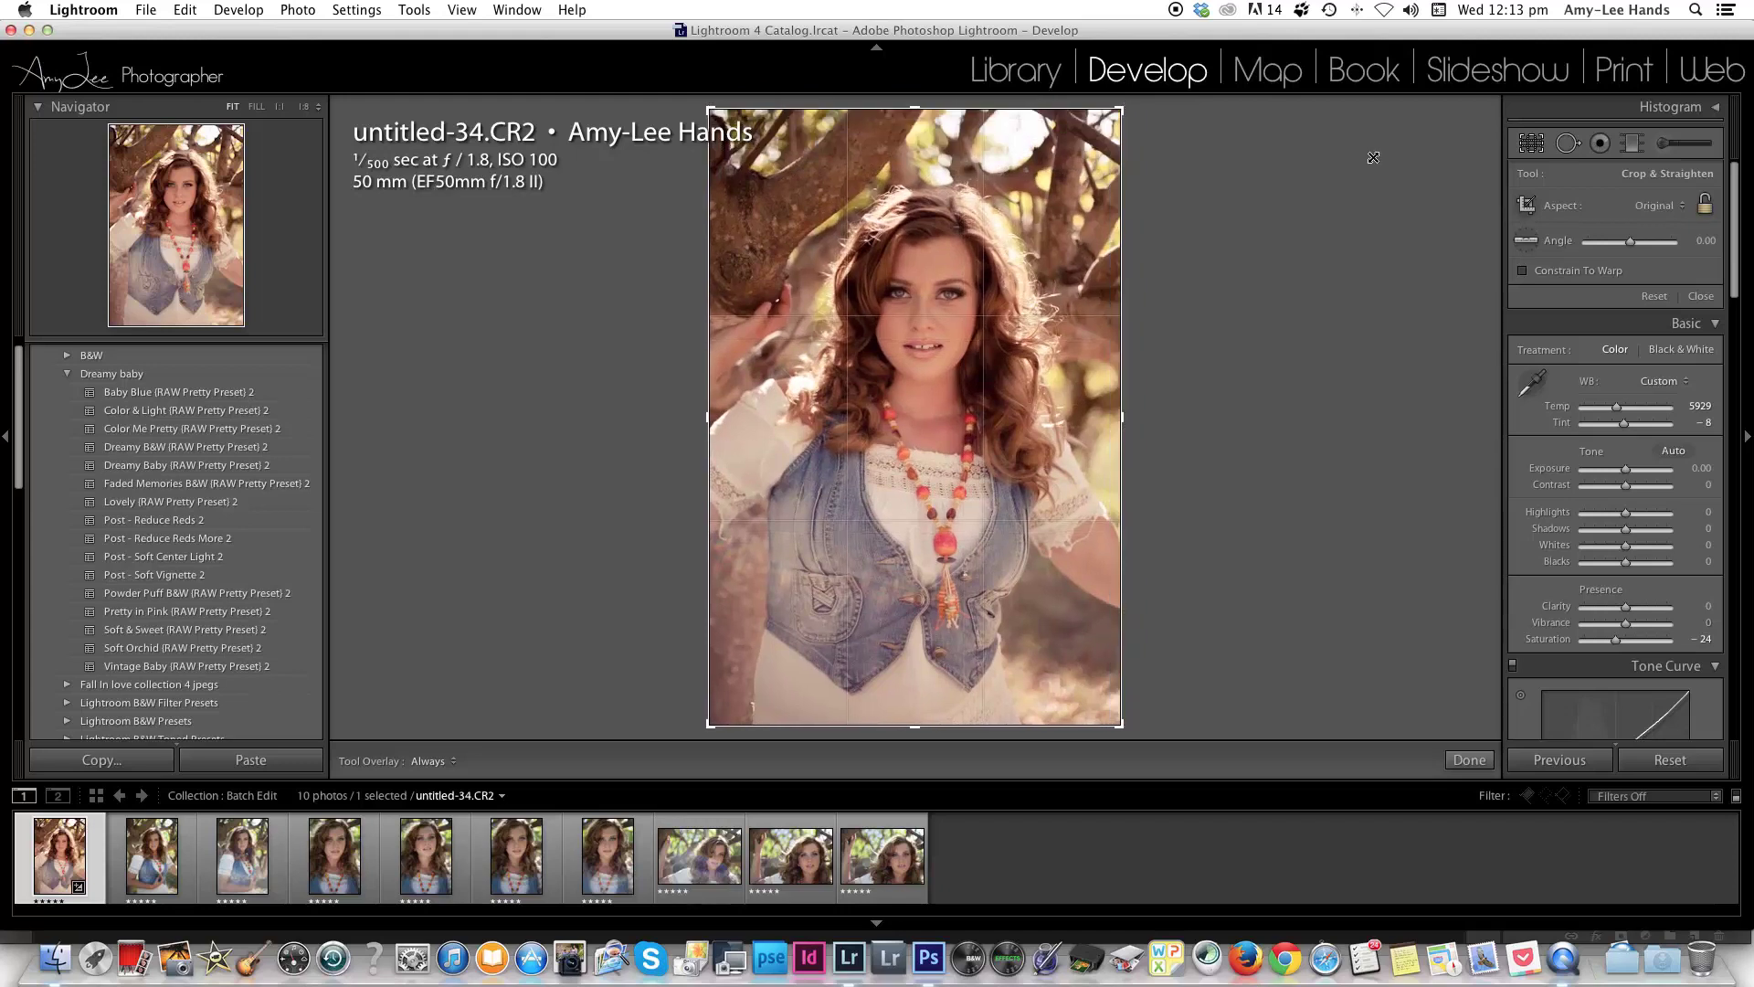
click(1538, 144)
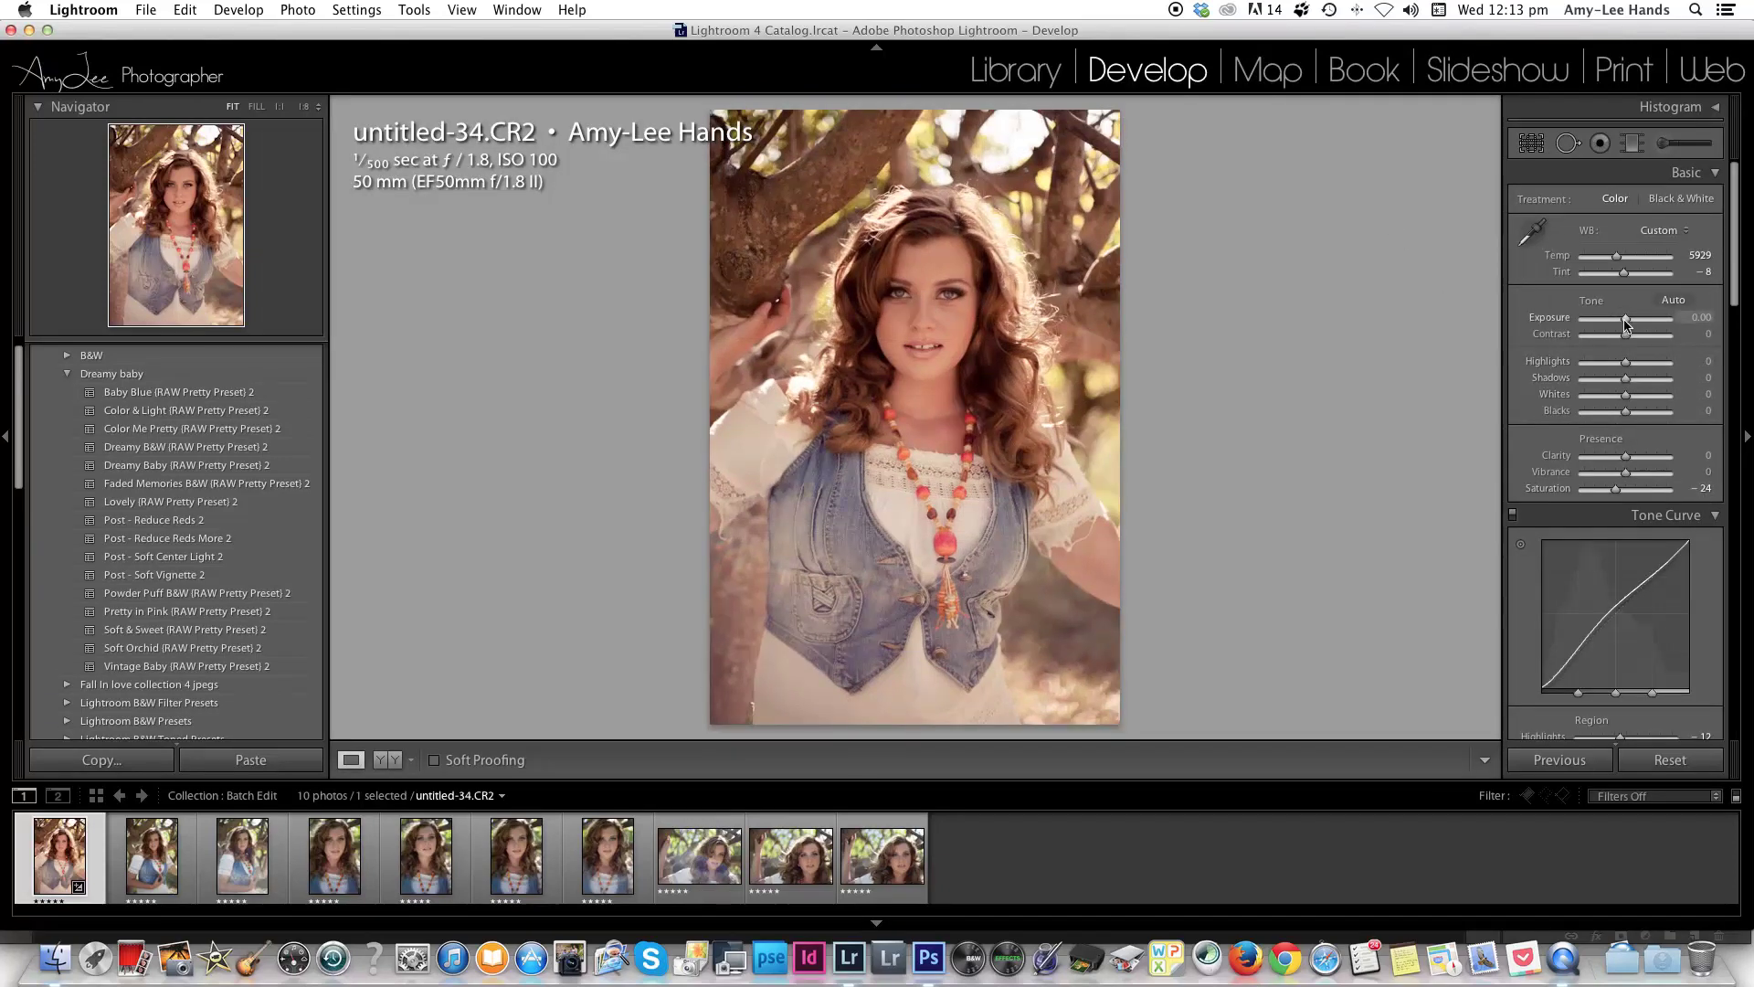
- Set Exposure +0.35, Contrast +13, Whites +13, Clarity +11 and Shadows +18
drag(1626, 318, 1628, 320)
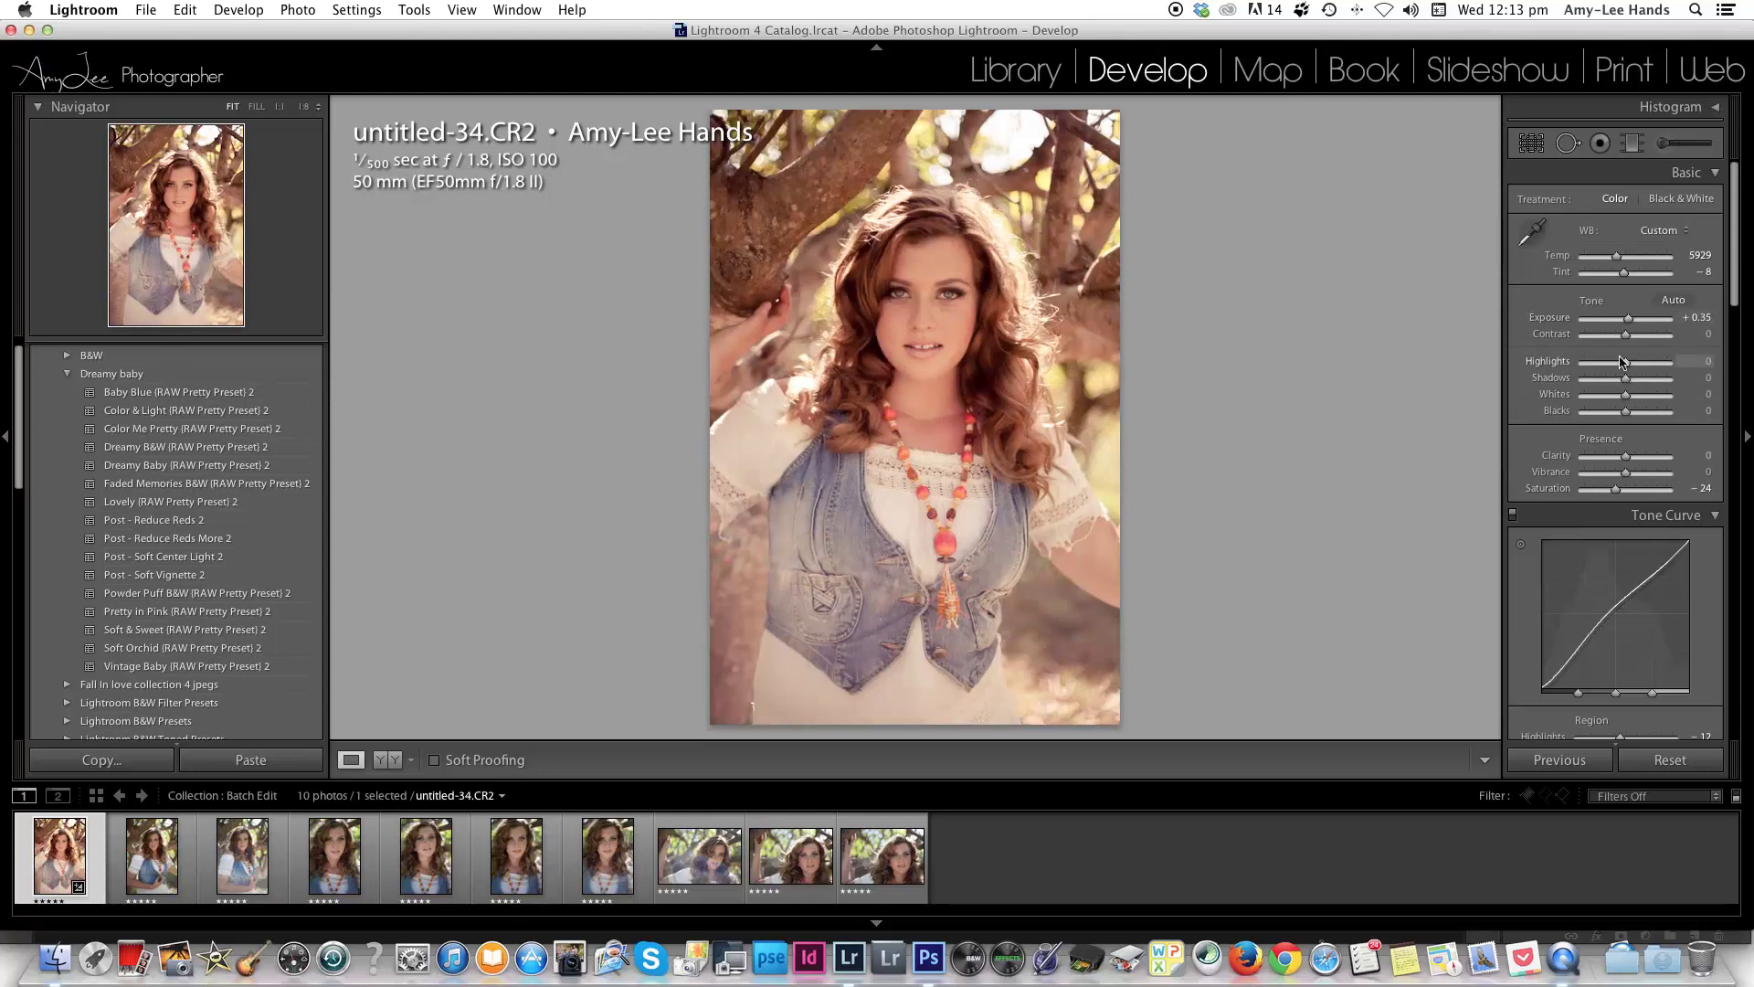
drag(1627, 339, 1631, 396)
drag(1627, 457, 1632, 457)
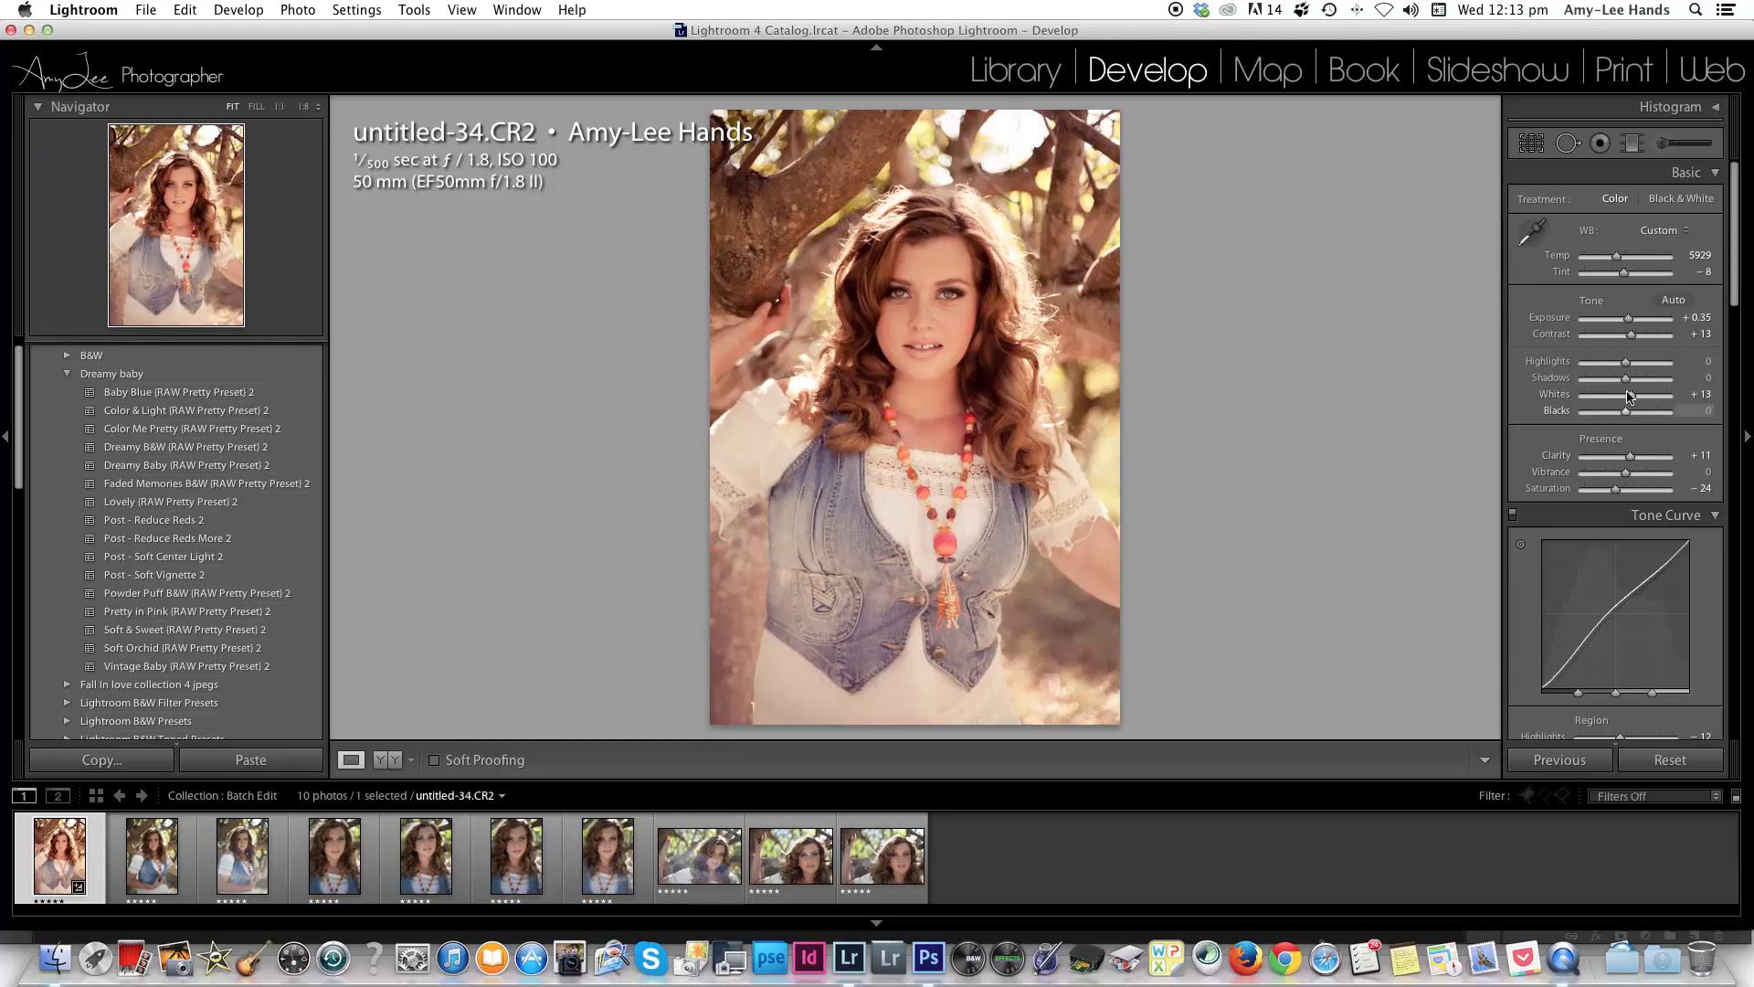
drag(1627, 378, 1631, 379)
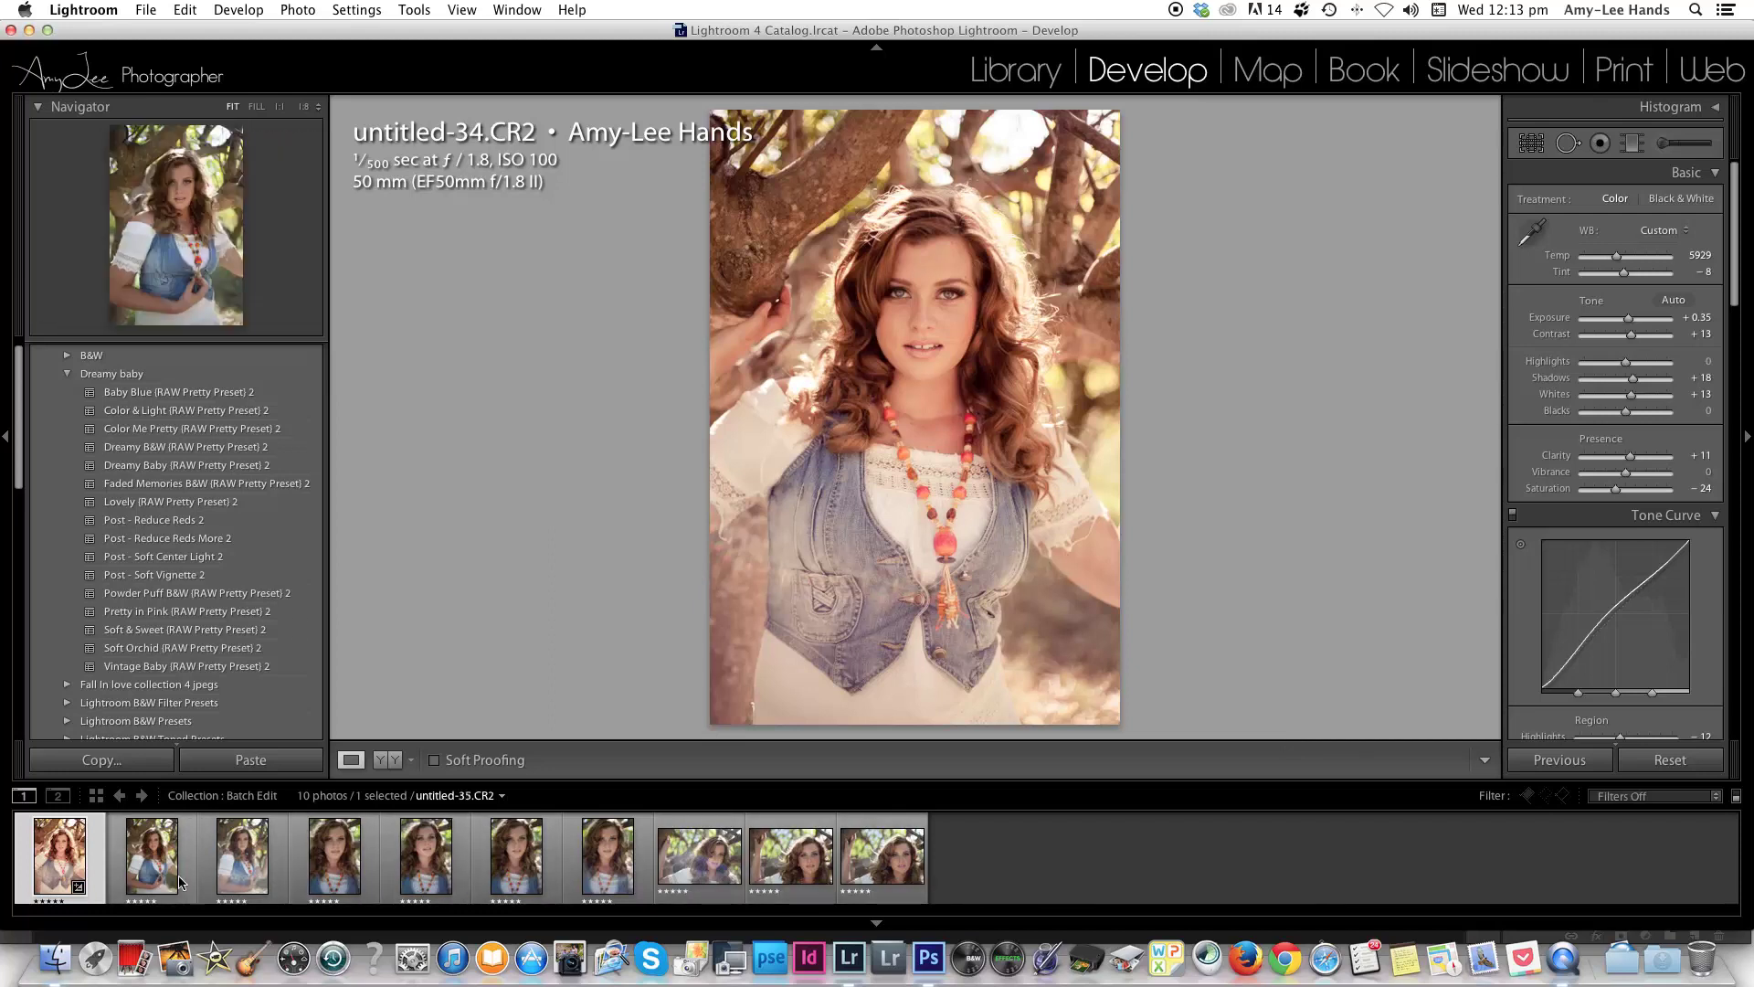
- Shift-select all ten Batch Edit photos and open Synchronize Settings
shift+click(877, 859)
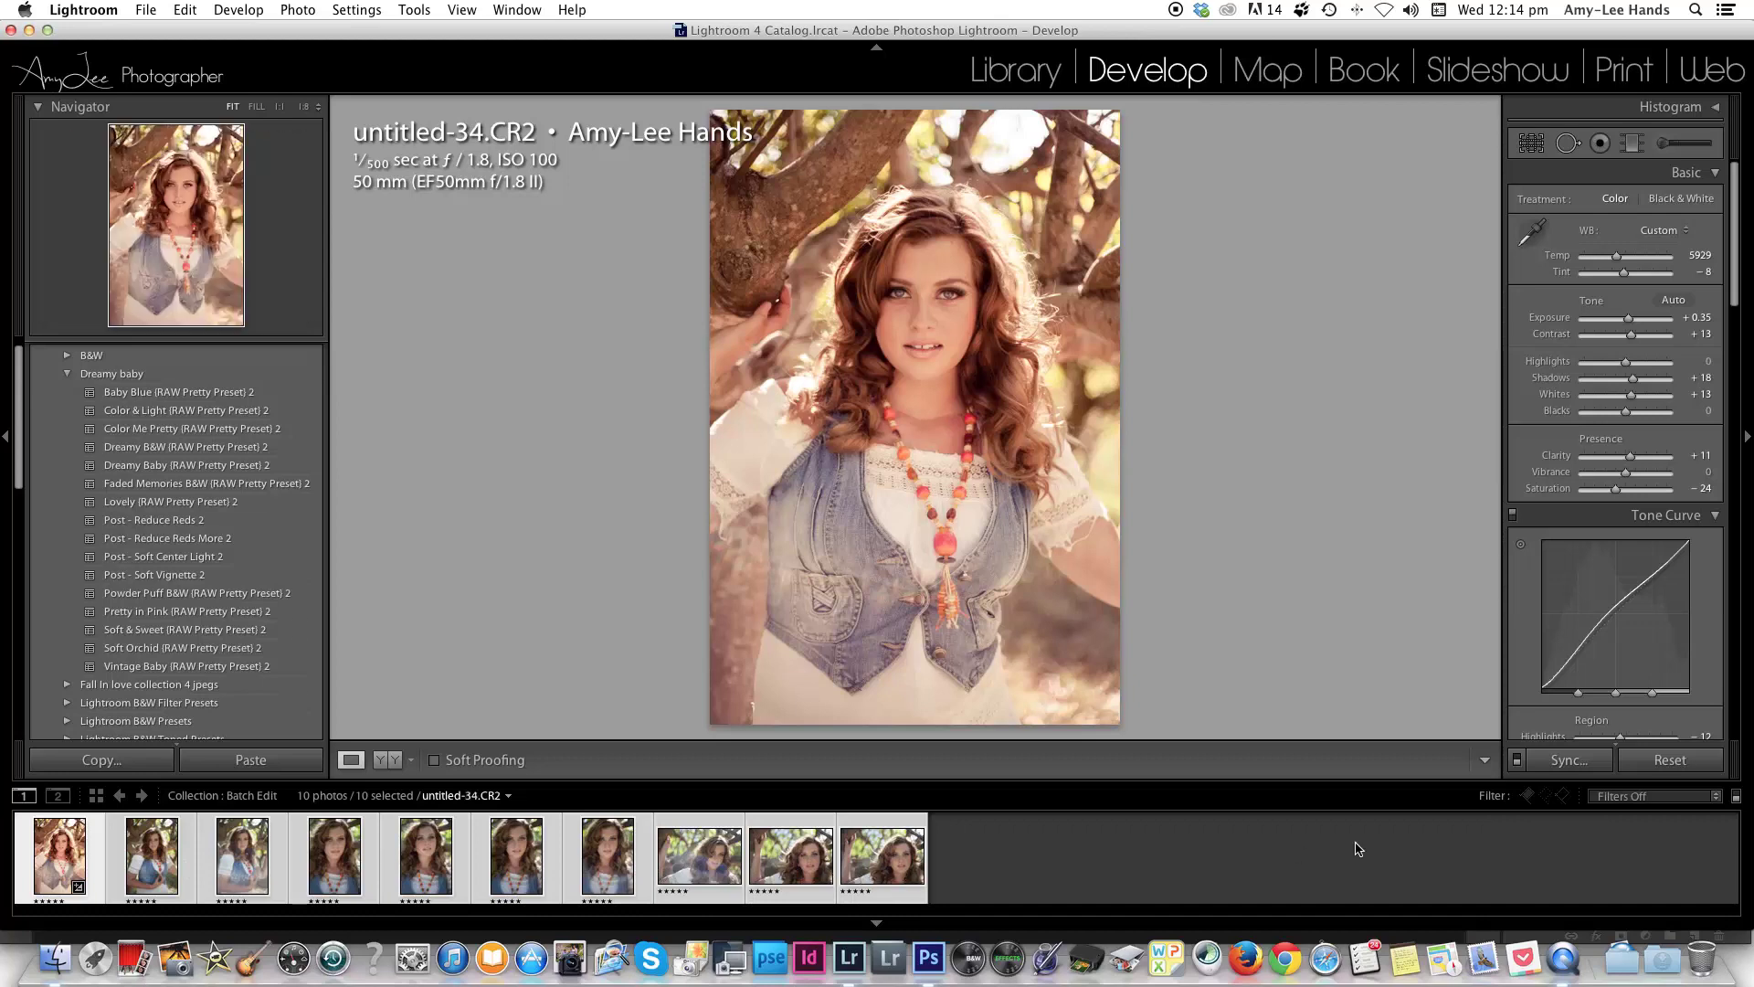
click(1568, 760)
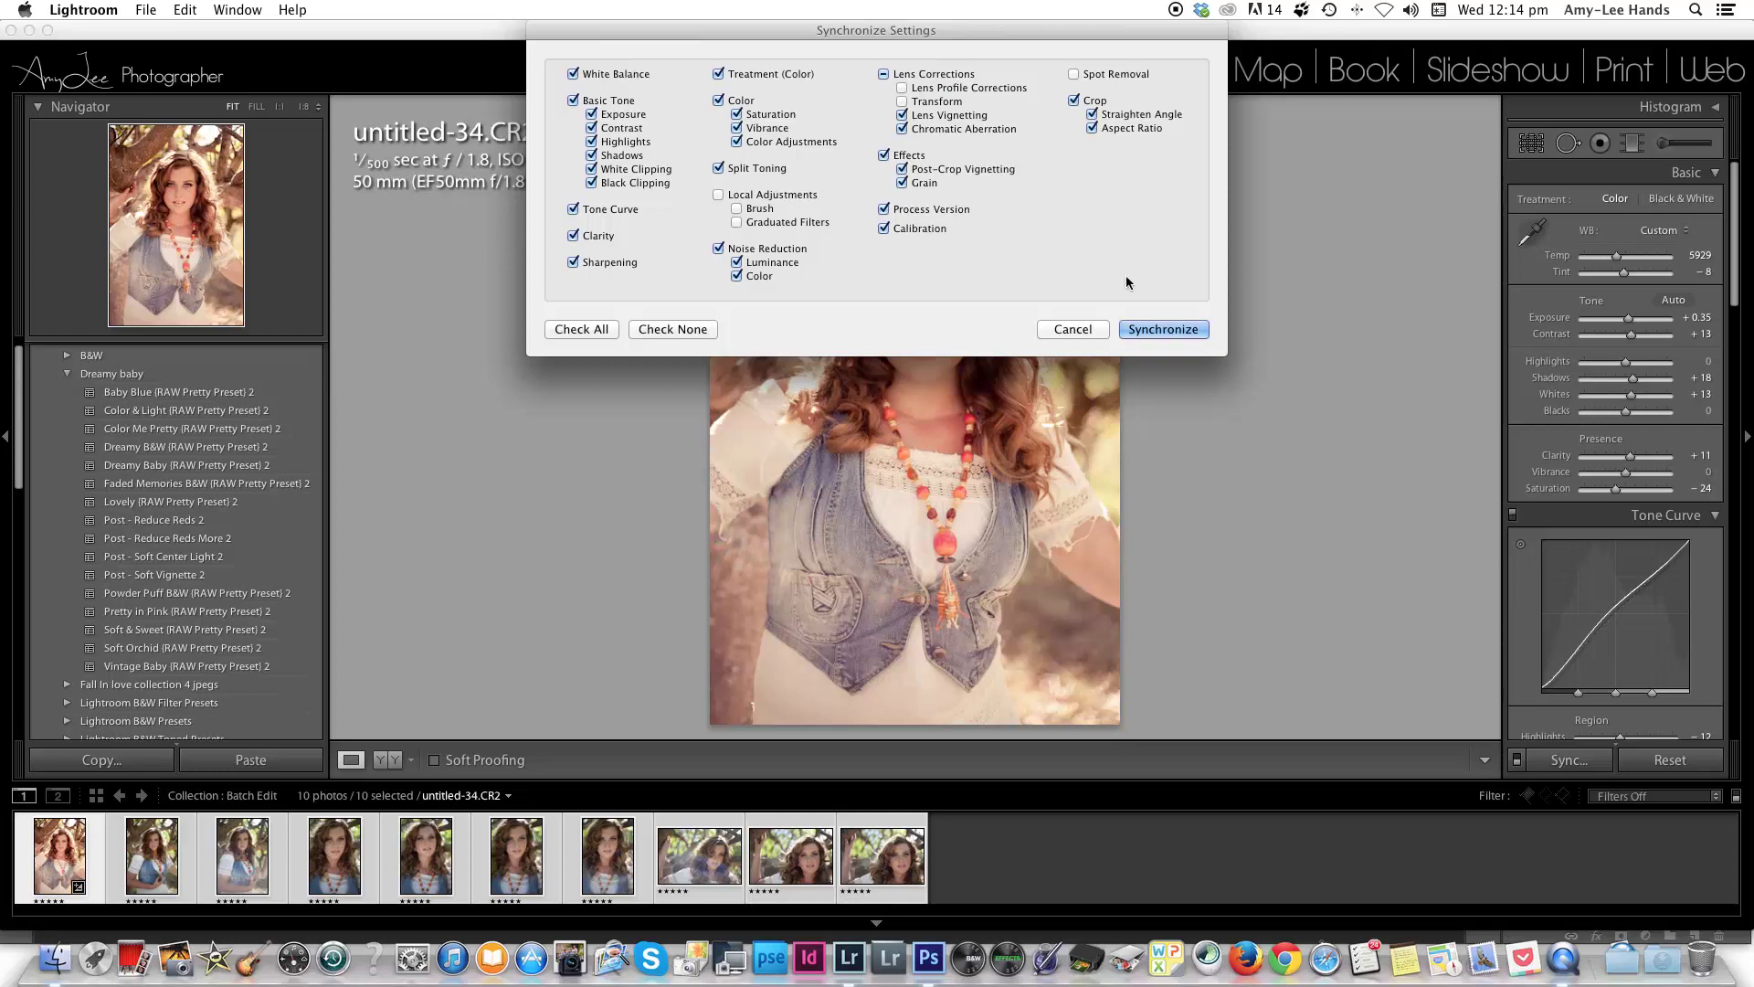
- Check all settings except Crop and synchronize them to the ten photos
click(592, 330)
click(1075, 100)
click(1159, 329)
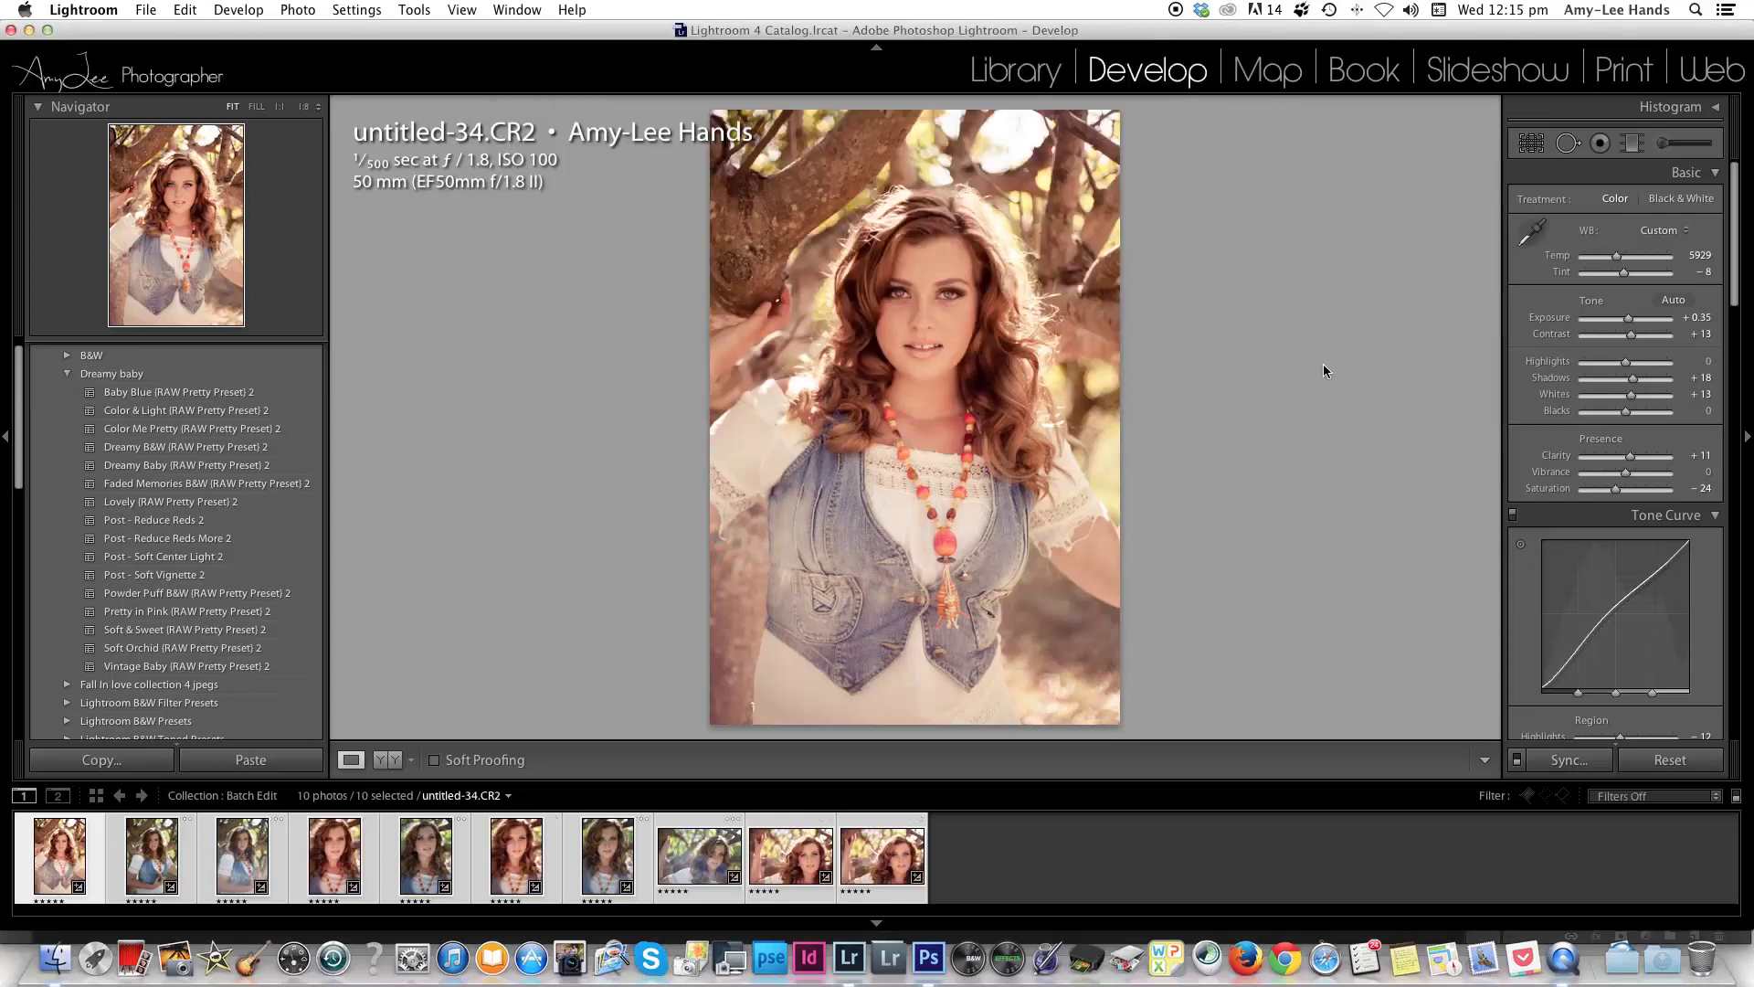
- Step through the synced photos, untitled-35 to untitled-41, to check their warm look
click(340, 863)
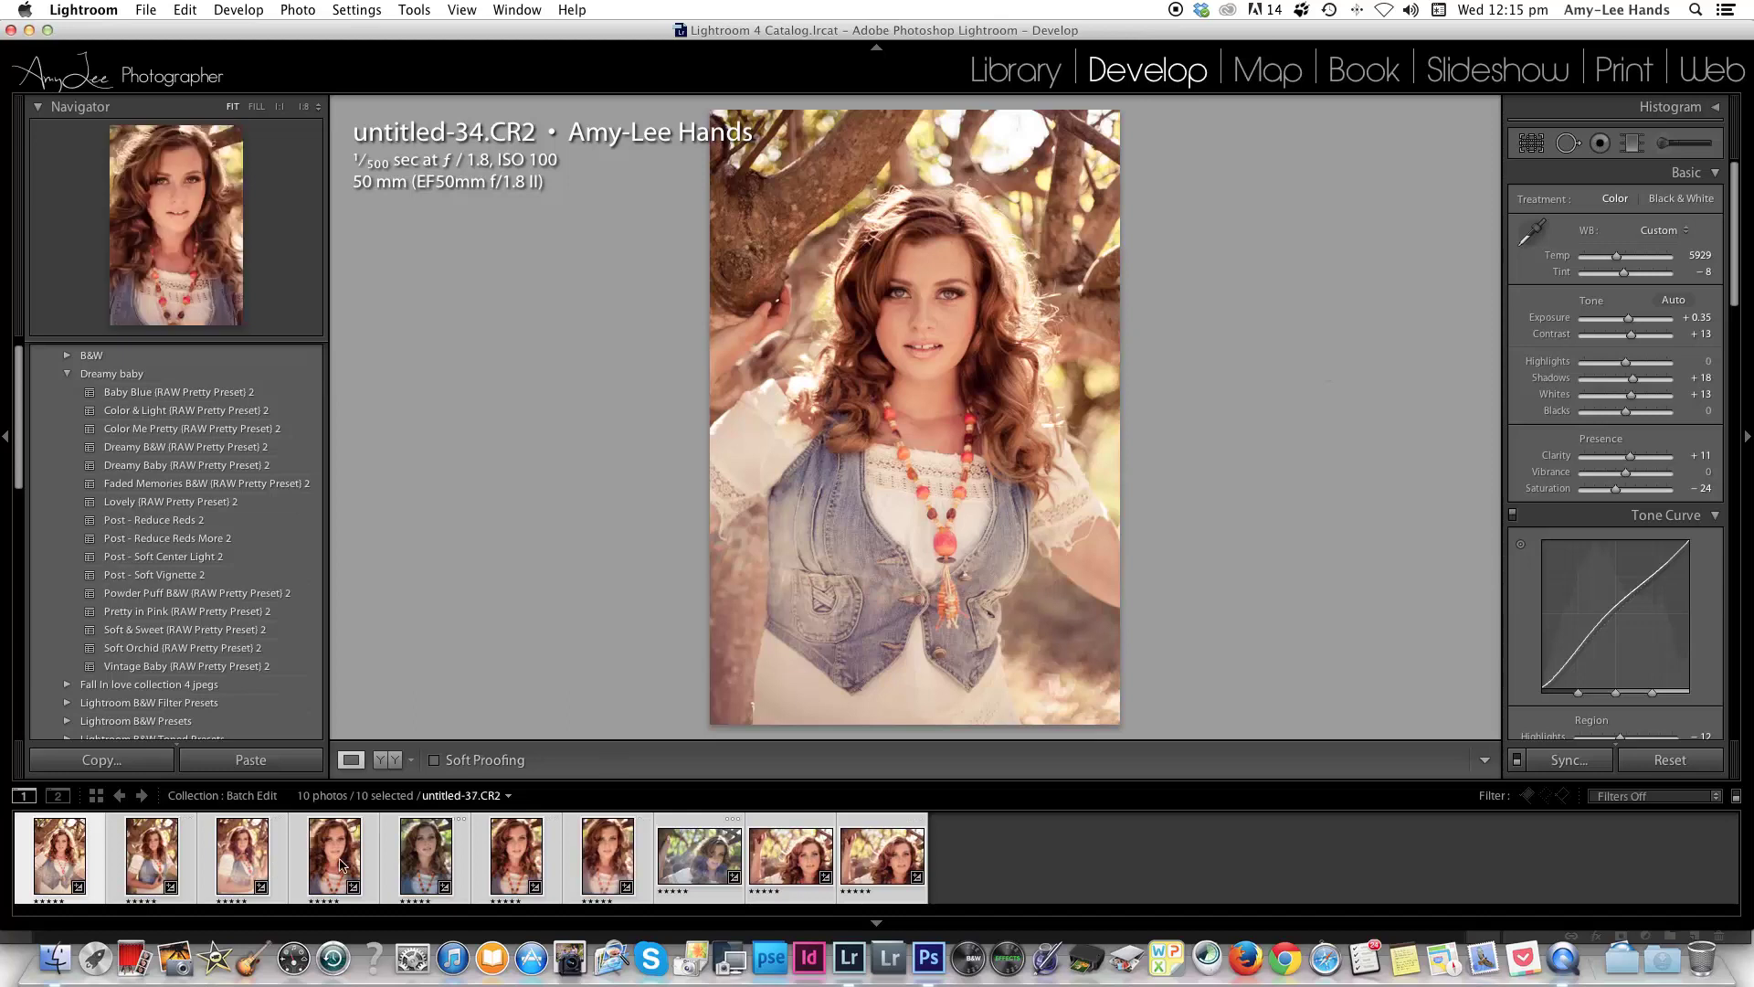
click(143, 860)
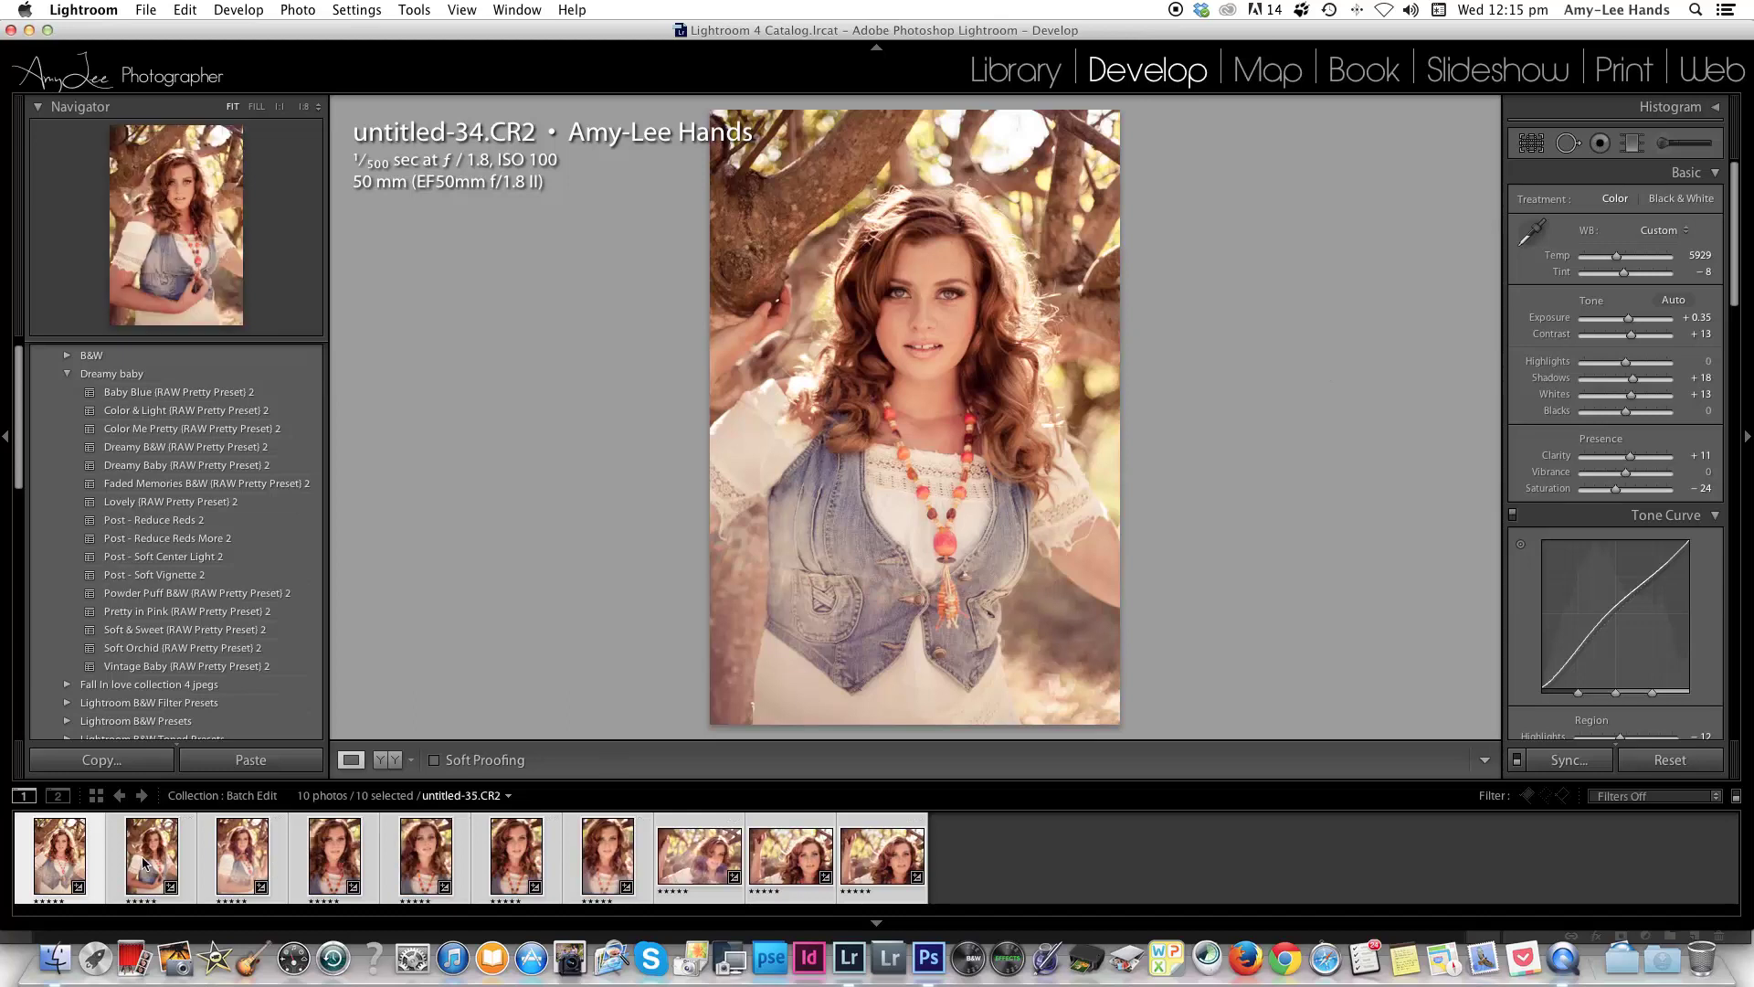
click(238, 855)
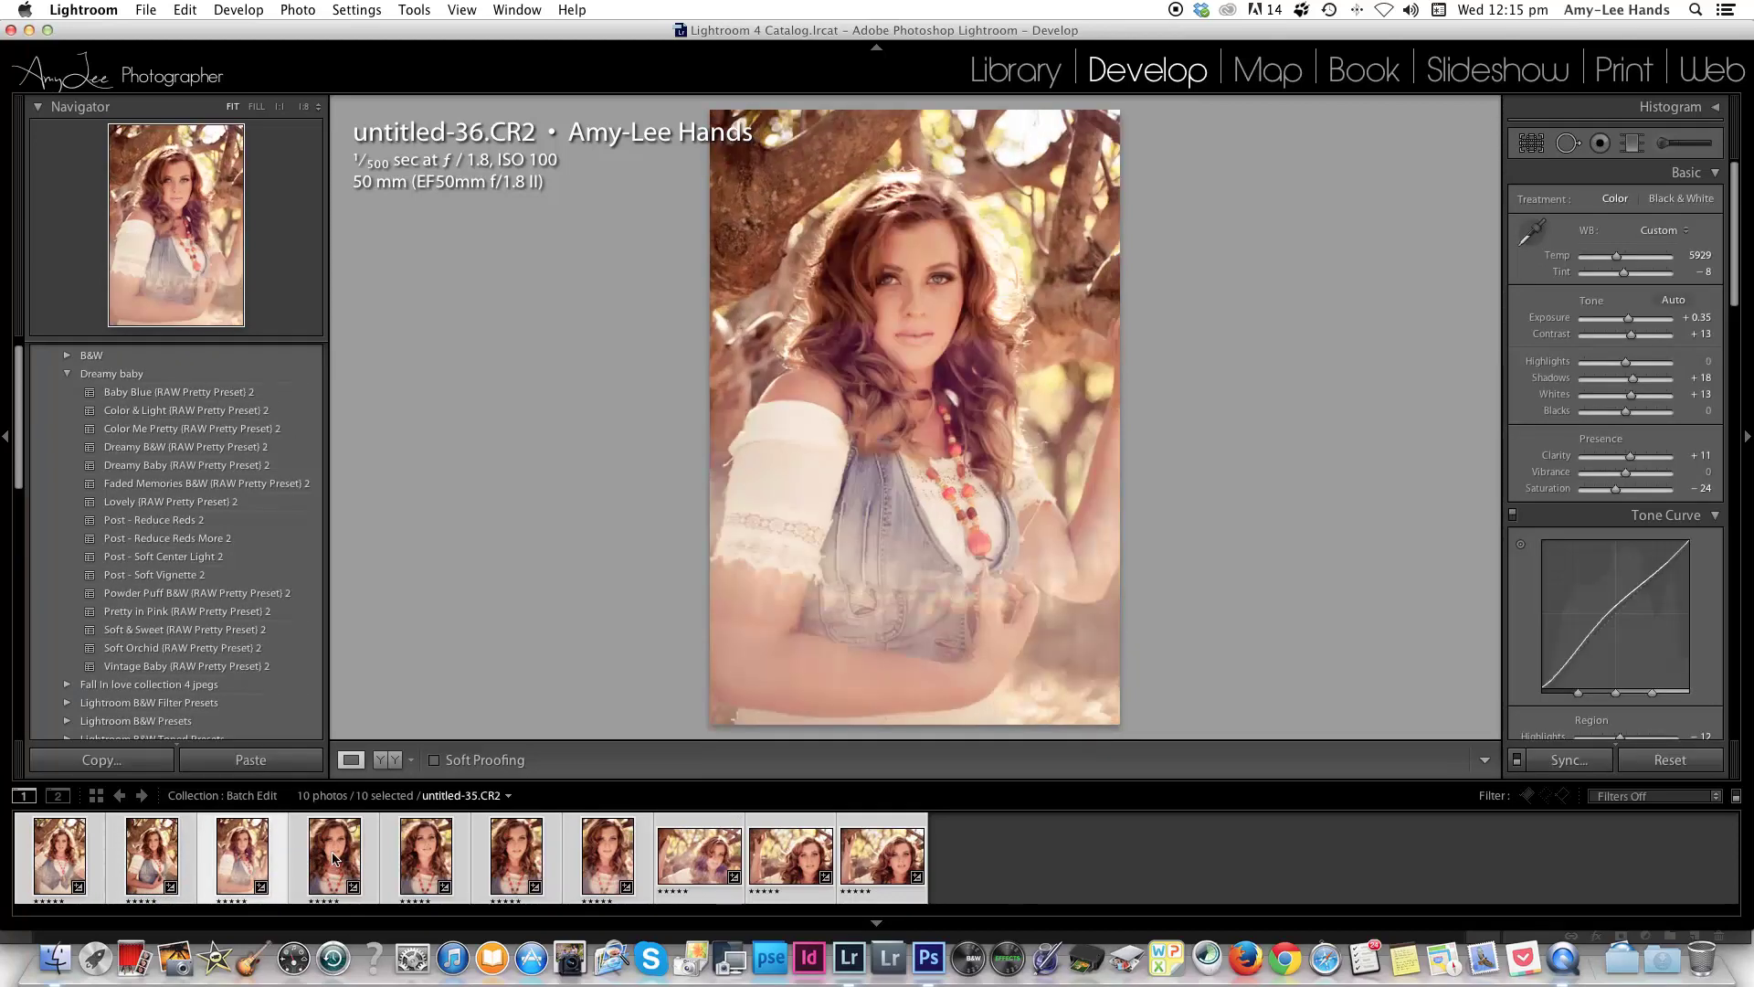
click(333, 859)
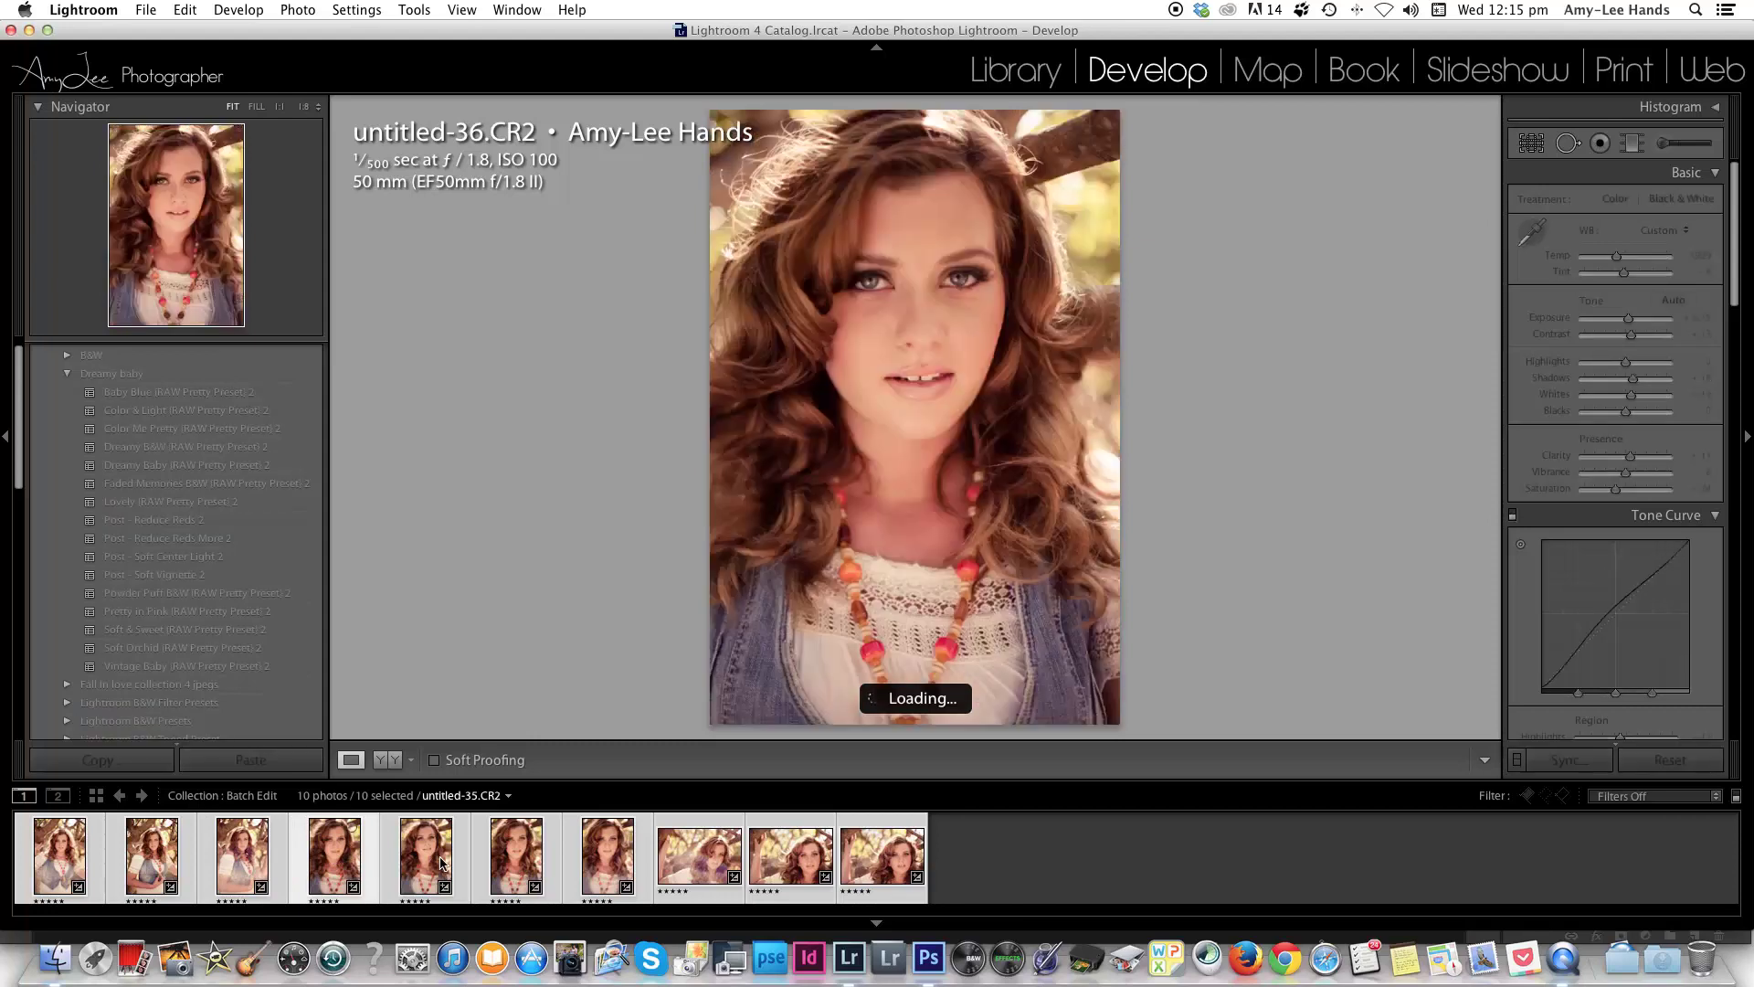
click(439, 863)
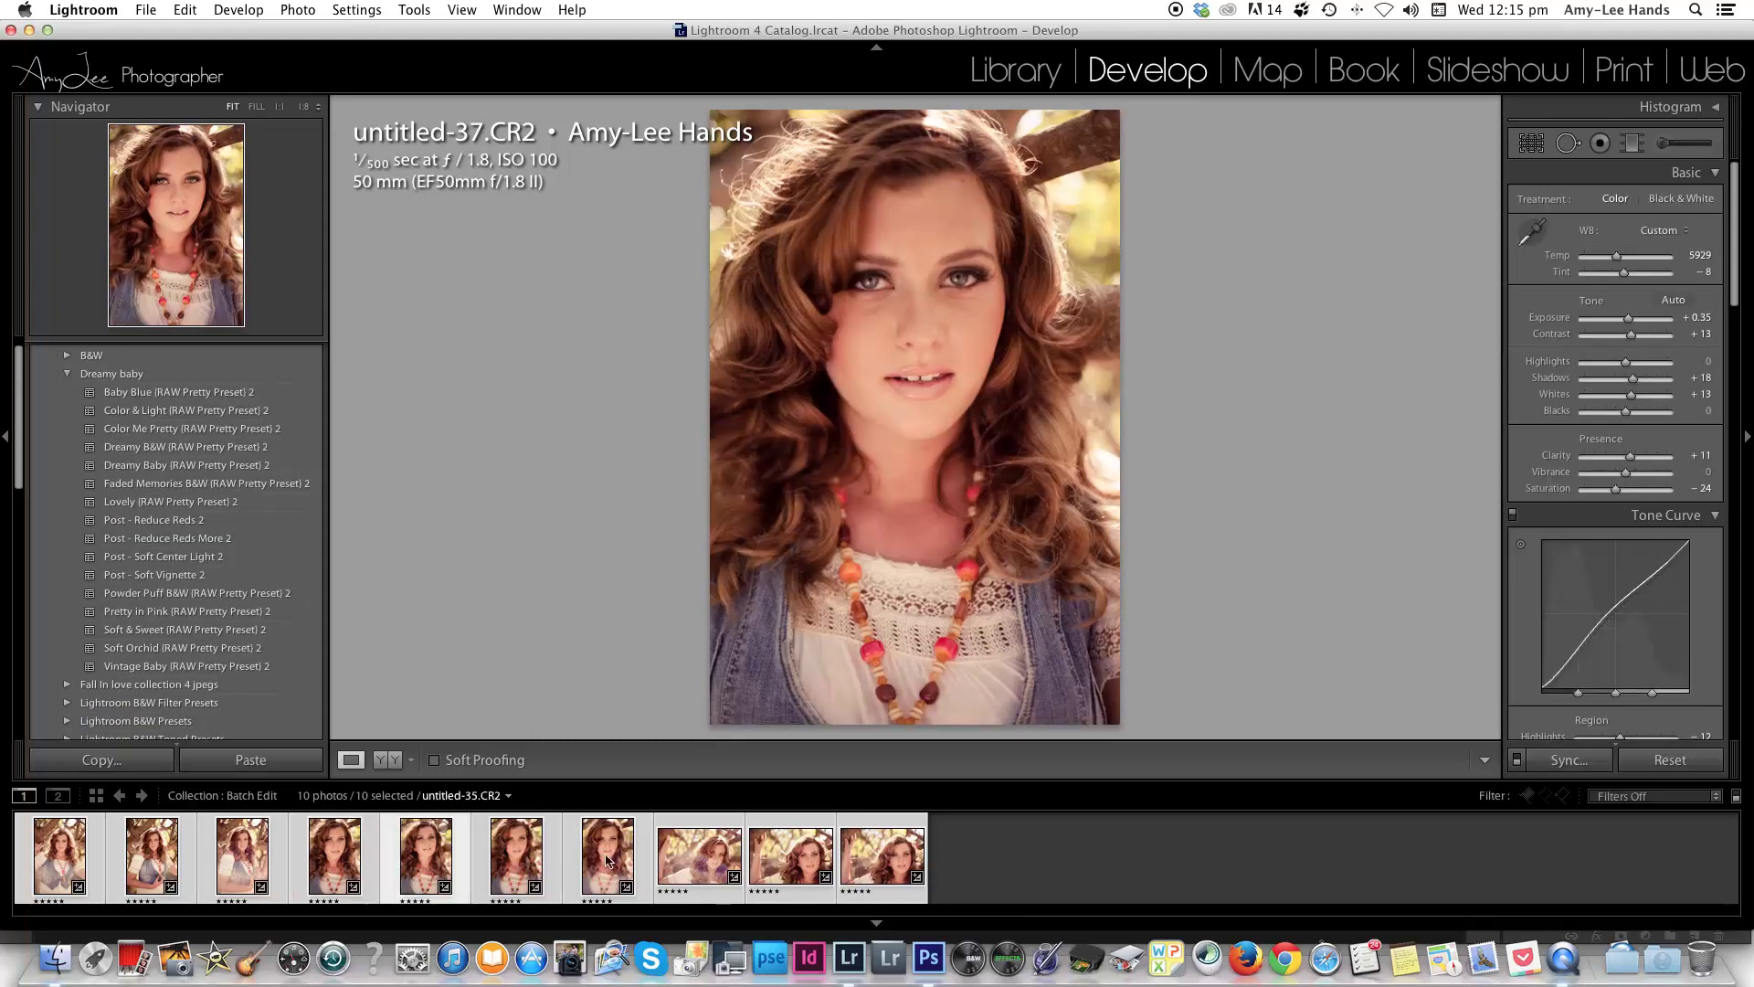
key(Right)
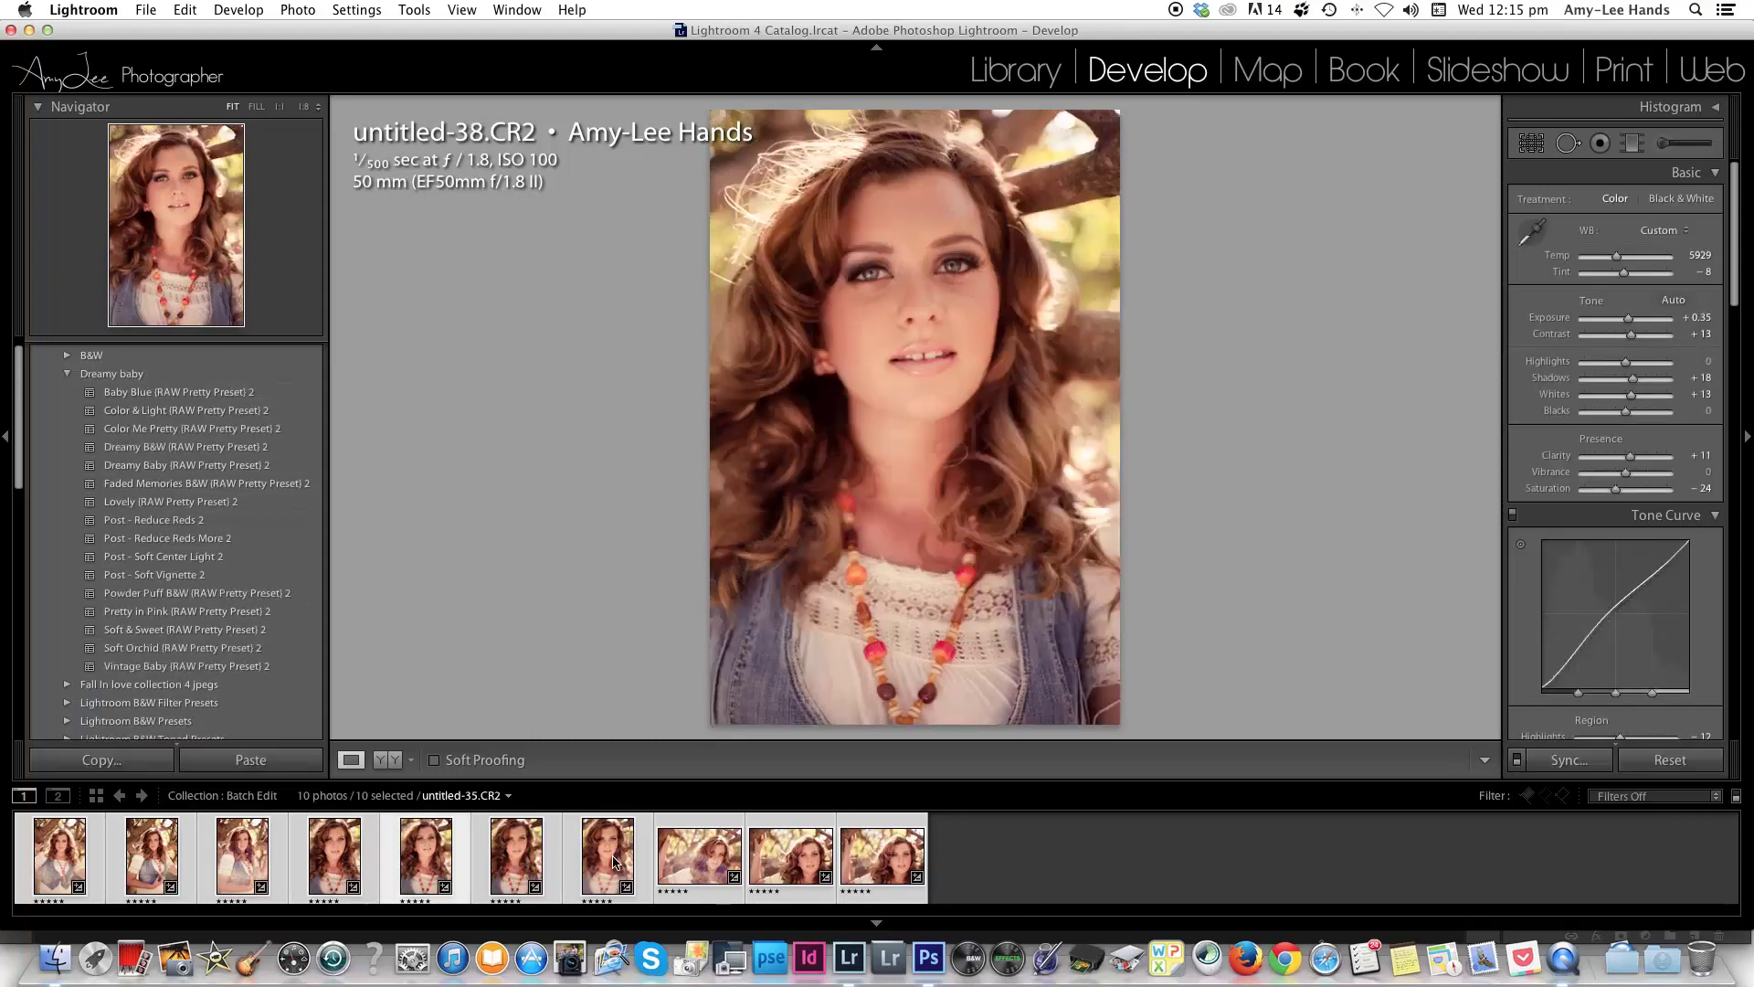
key(Right)
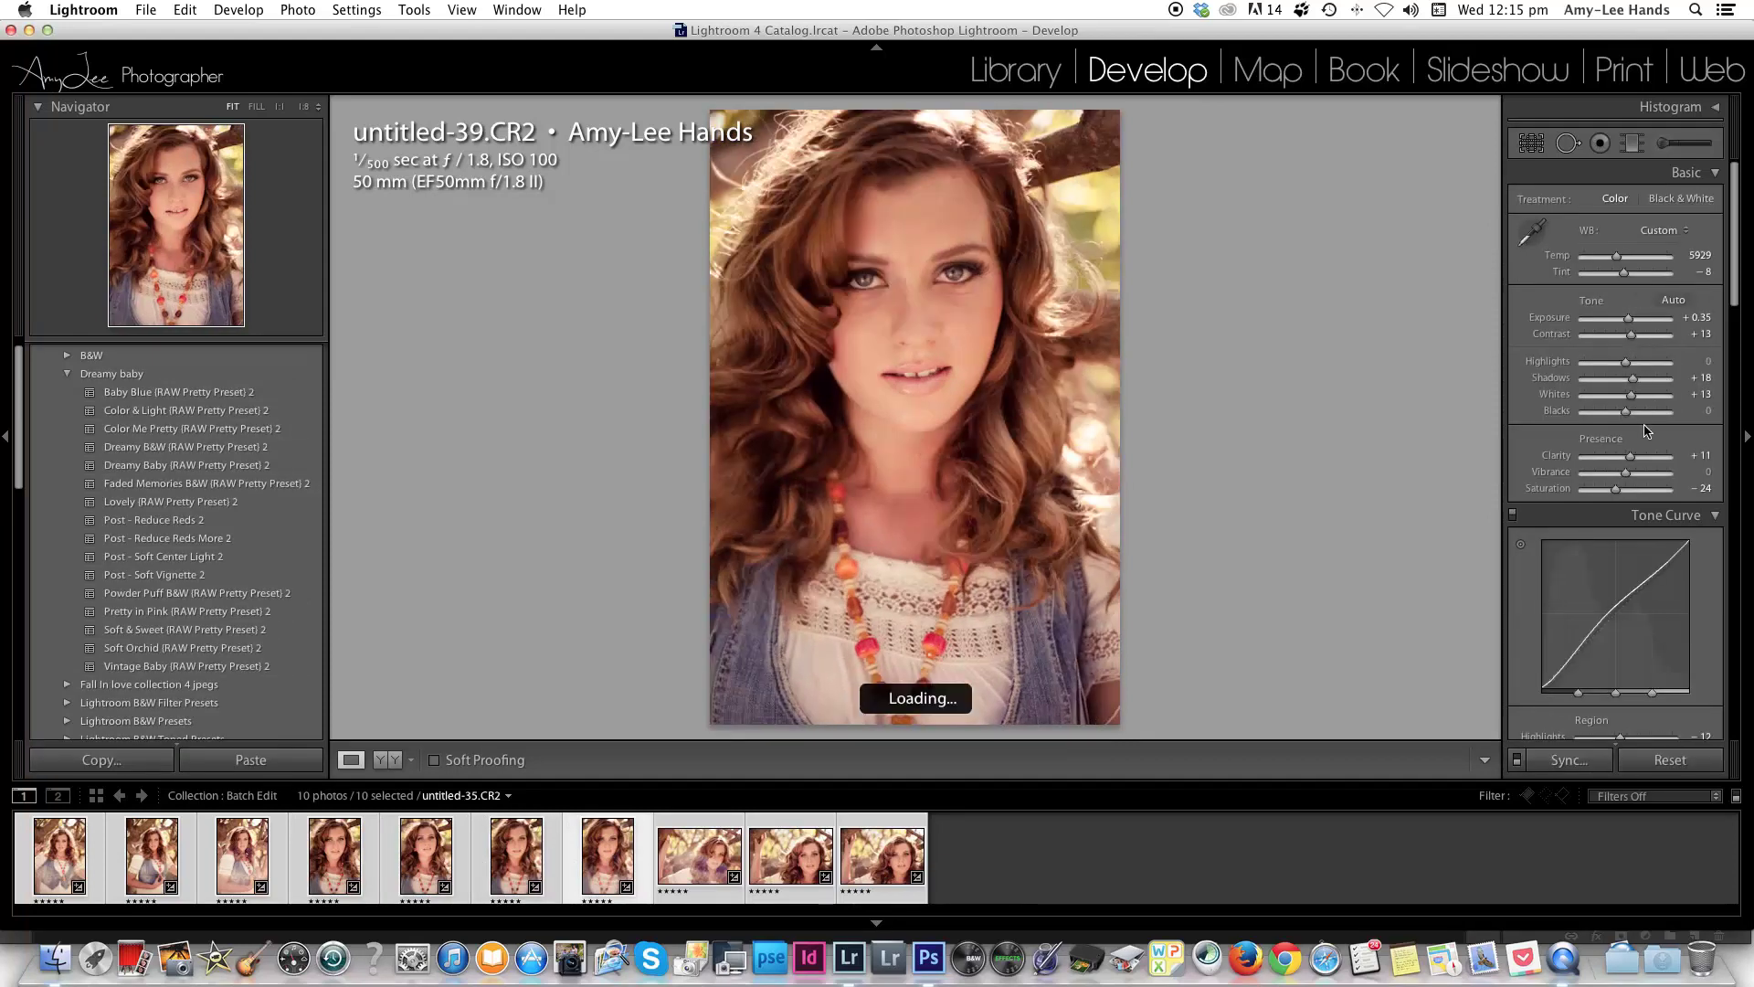
key(Right)
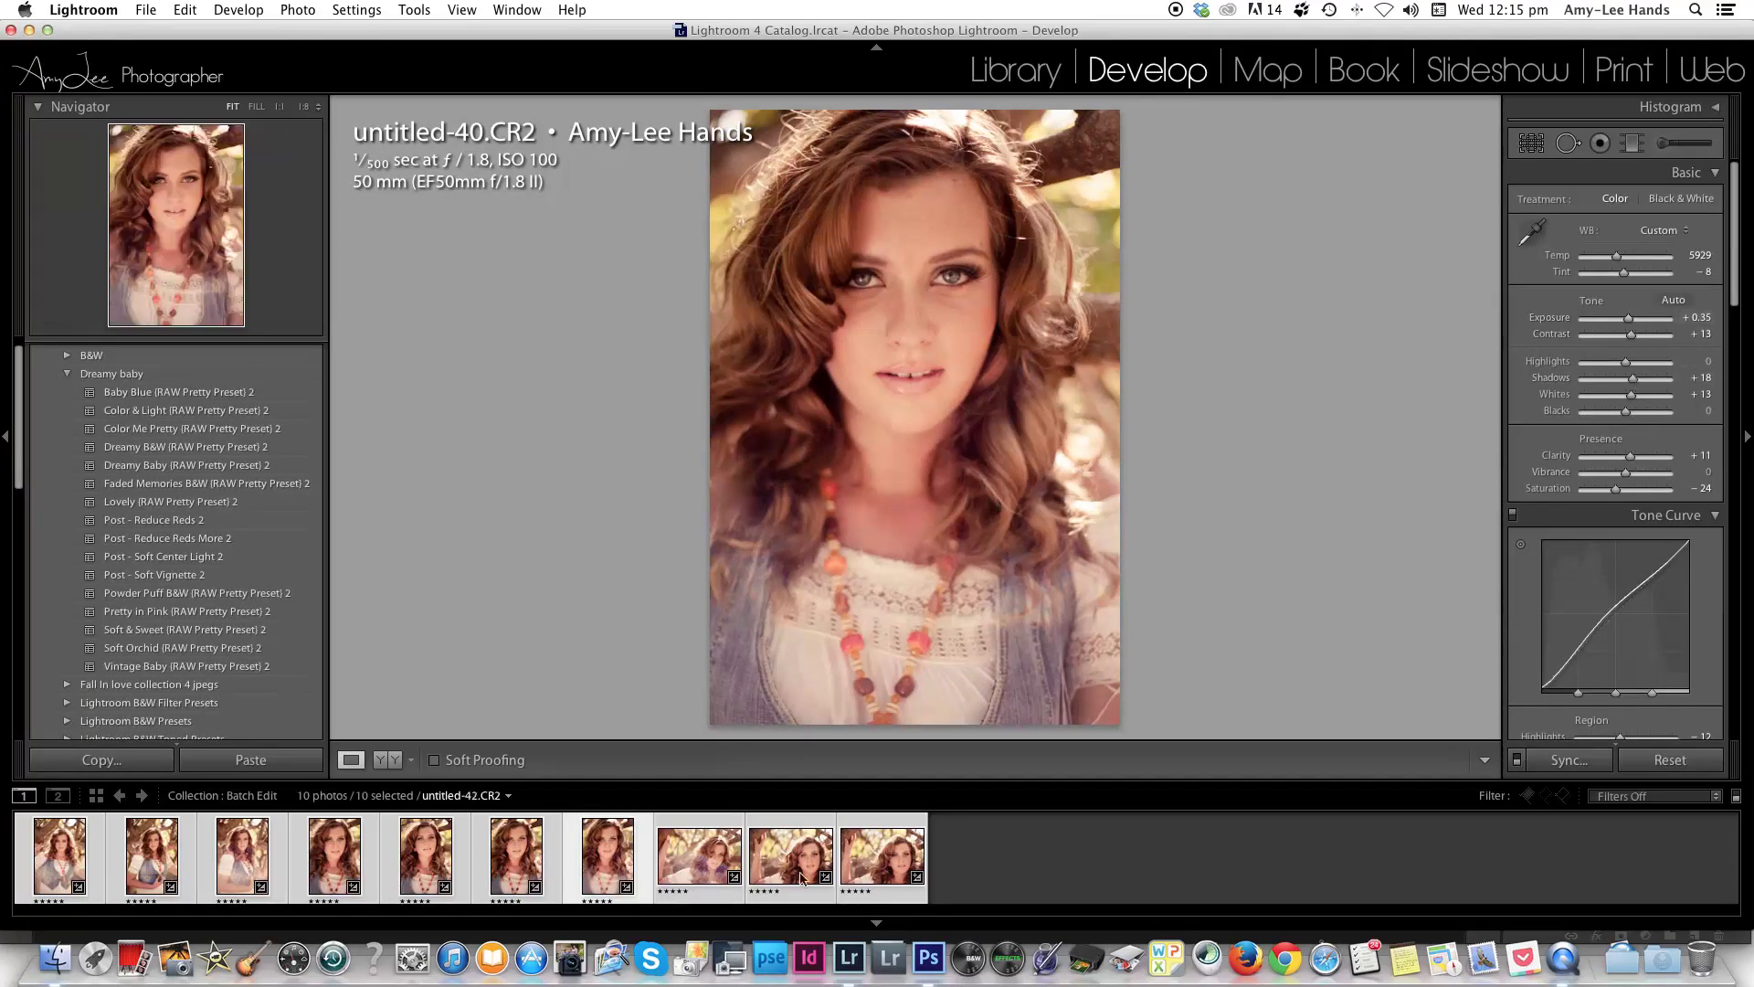
click(687, 875)
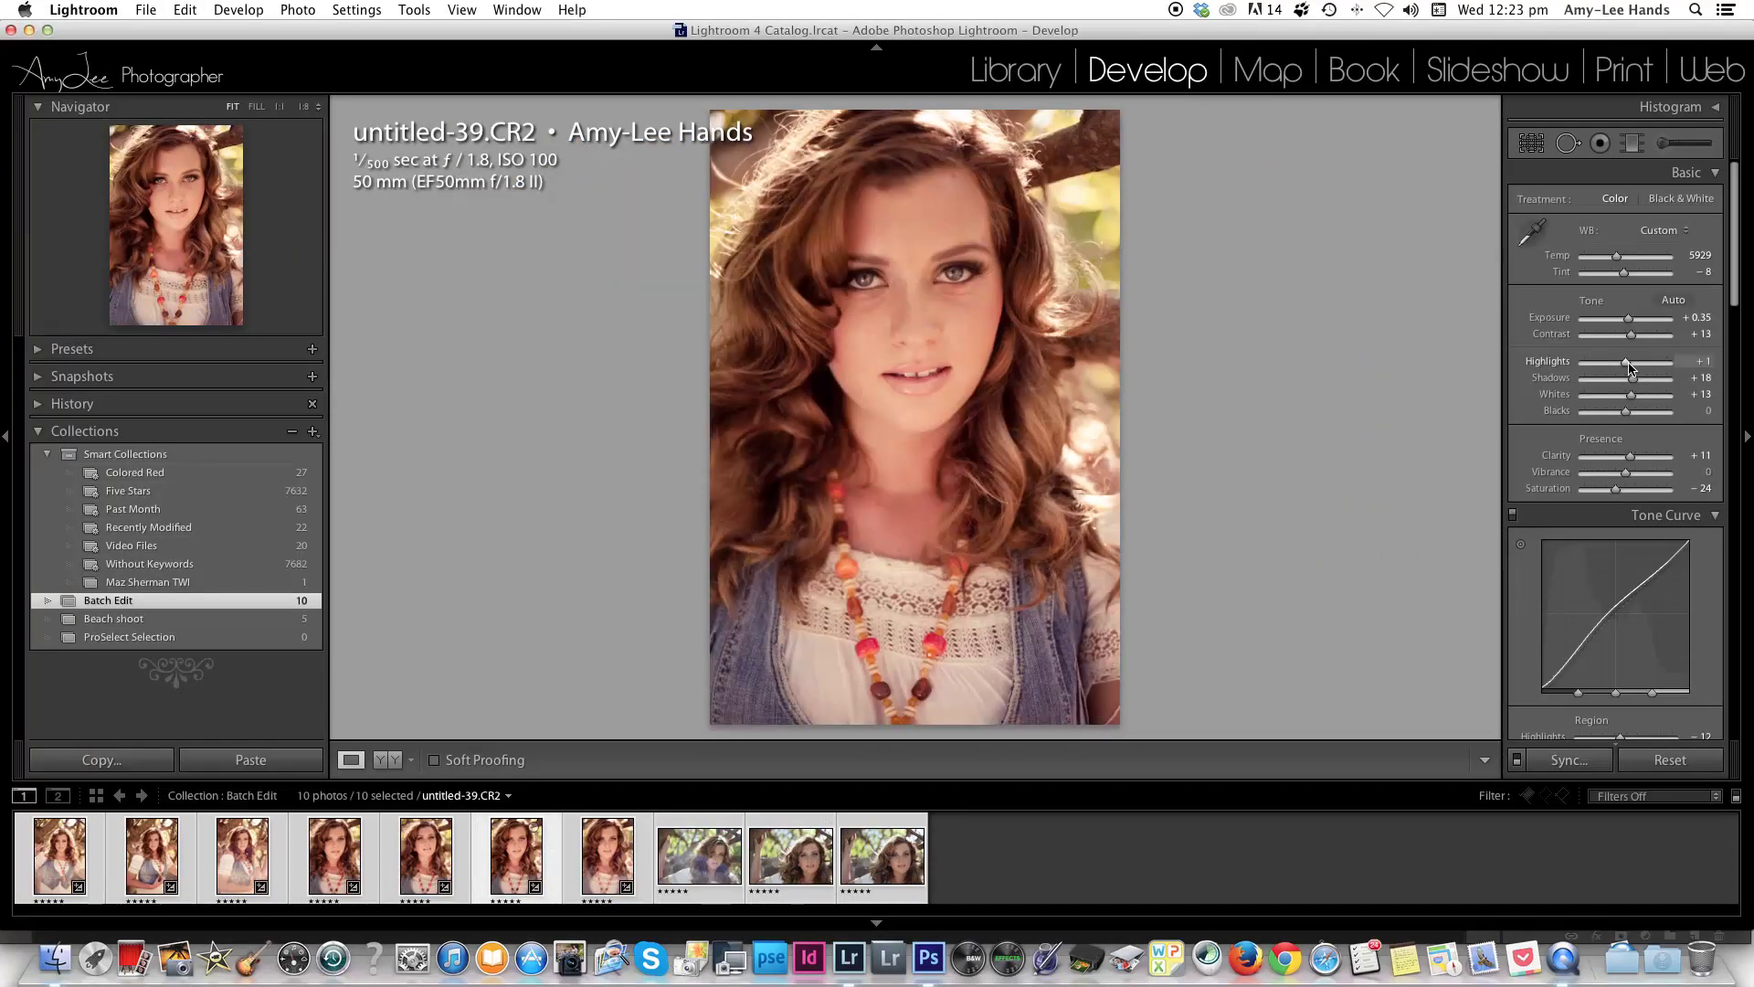
- Raise Highlights to +15 and Shadows to +60 on untitled-39.CR2
mouse_move(1626, 366)
mouse_down()
mouse_move(1616, 386)
mouse_move(1652, 390)
mouse_up()
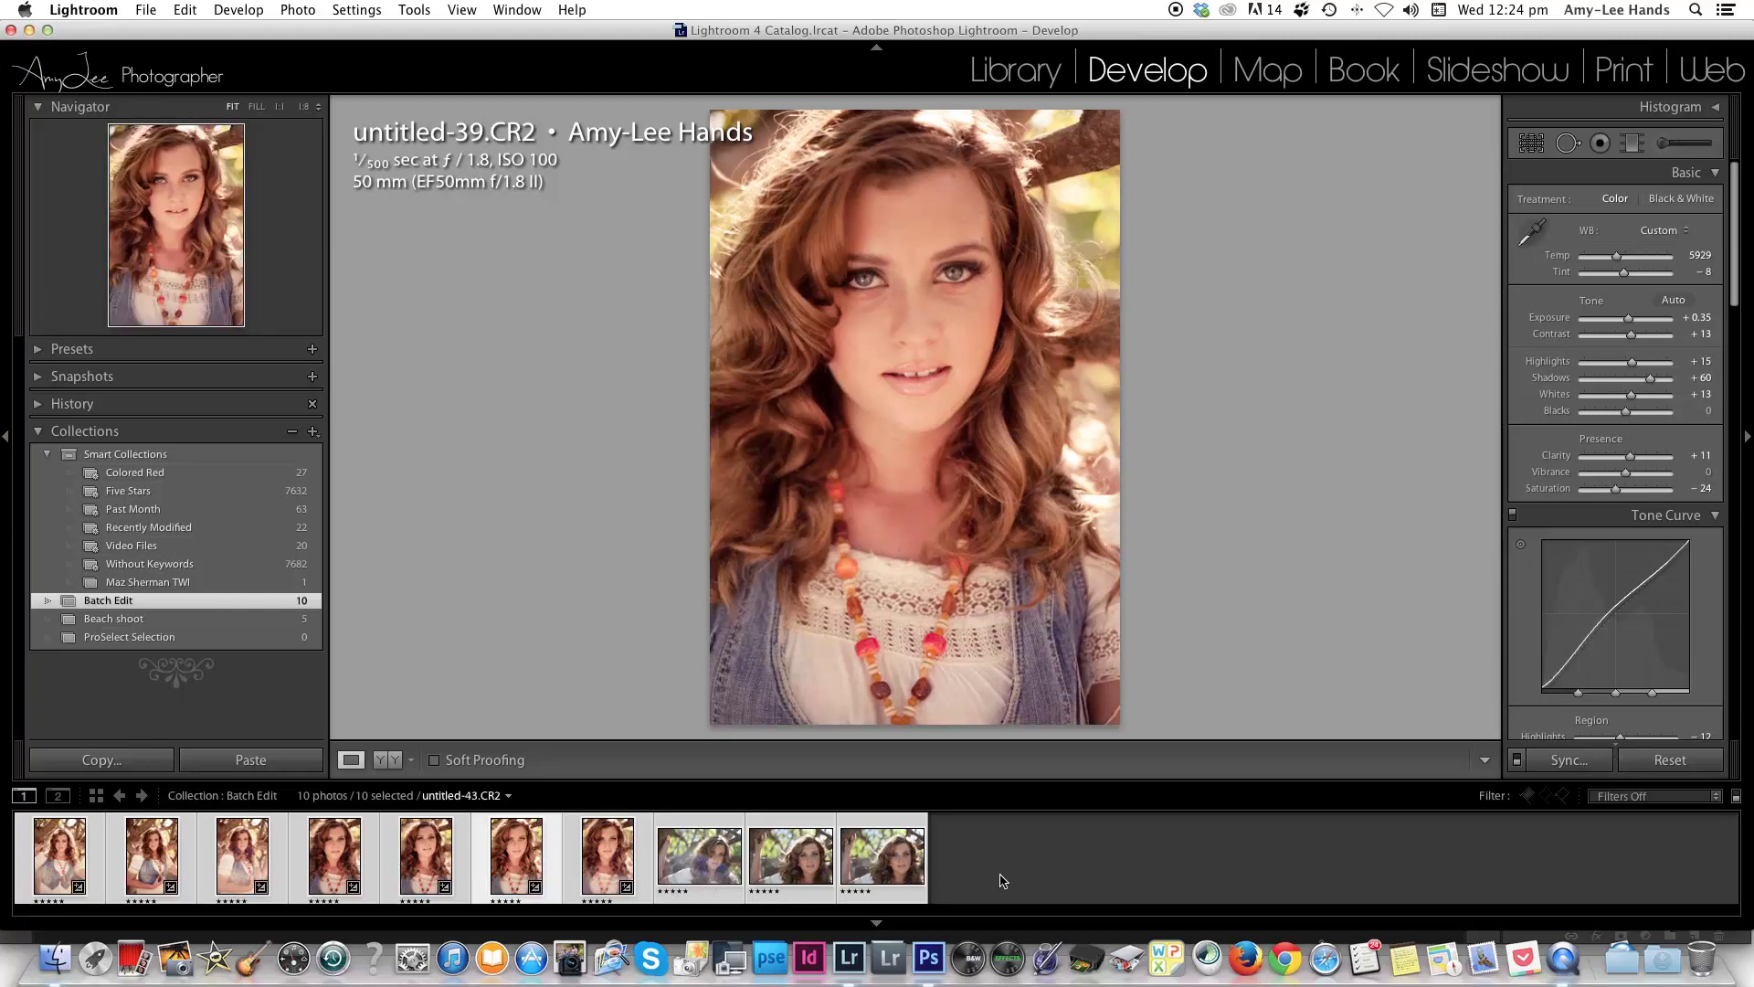
- Reset untitled-39.CR2 to defaults, select thumbnails 1–7, and open Synchronize Settings
click(512, 842)
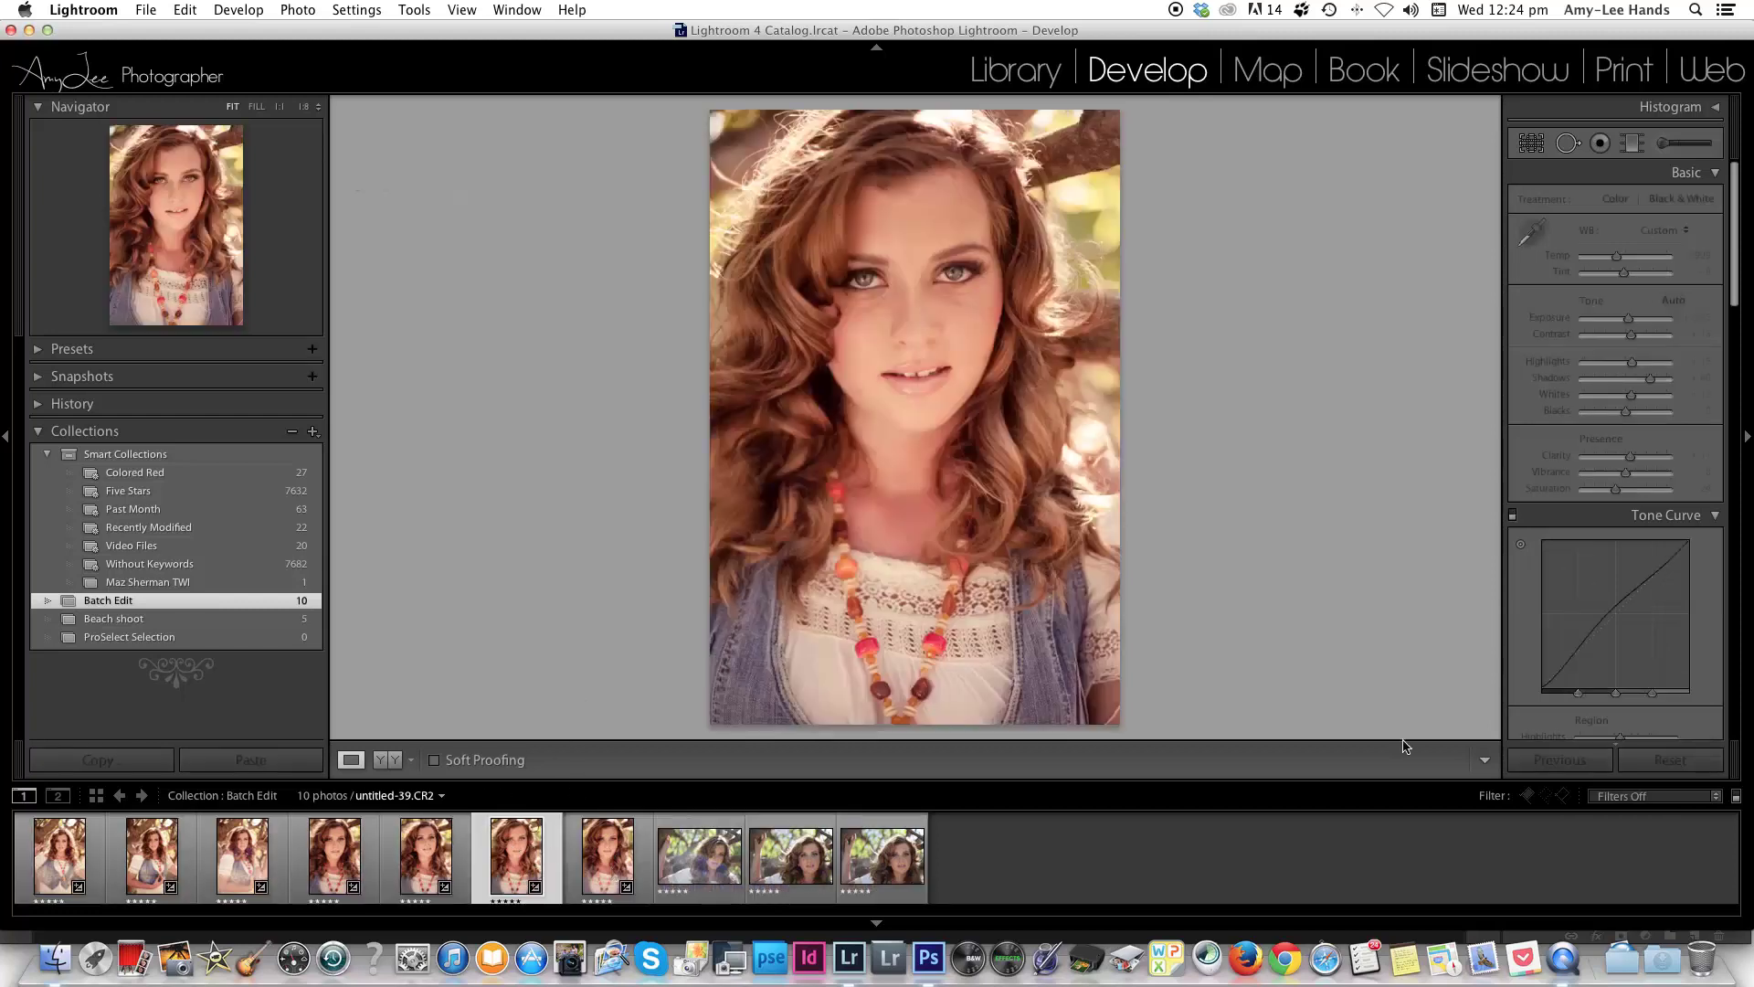
click(1678, 767)
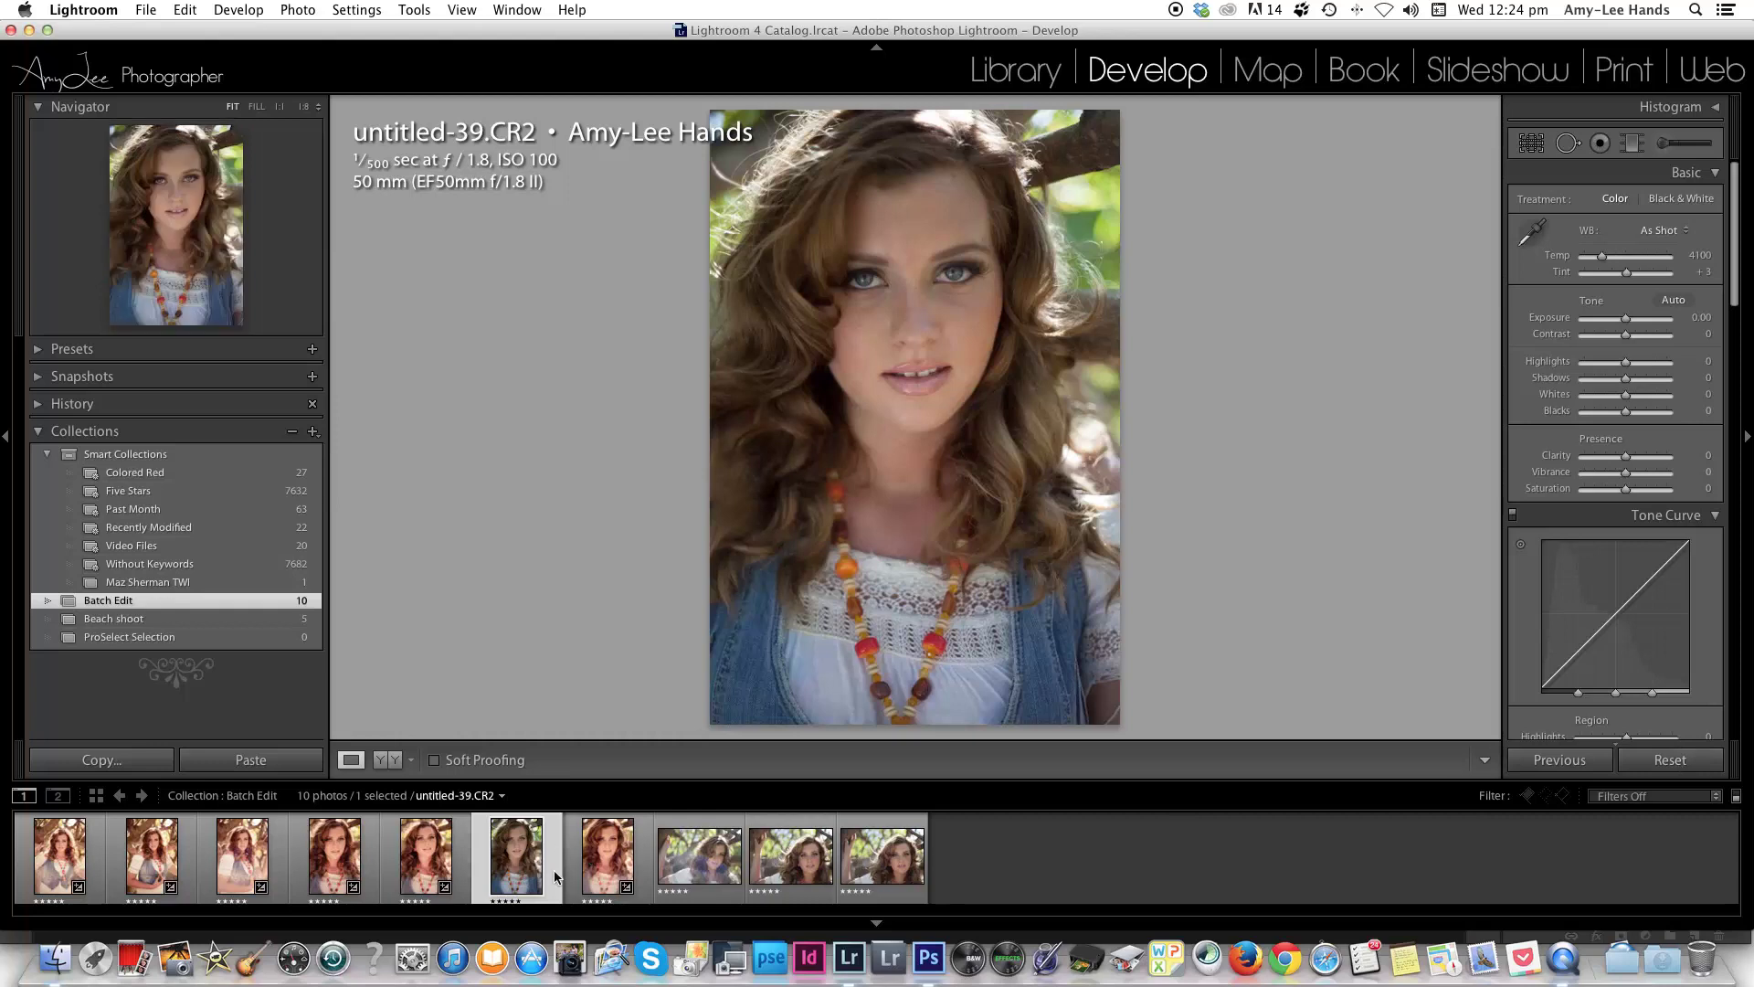
shift+click(608, 859)
shift+click(335, 859)
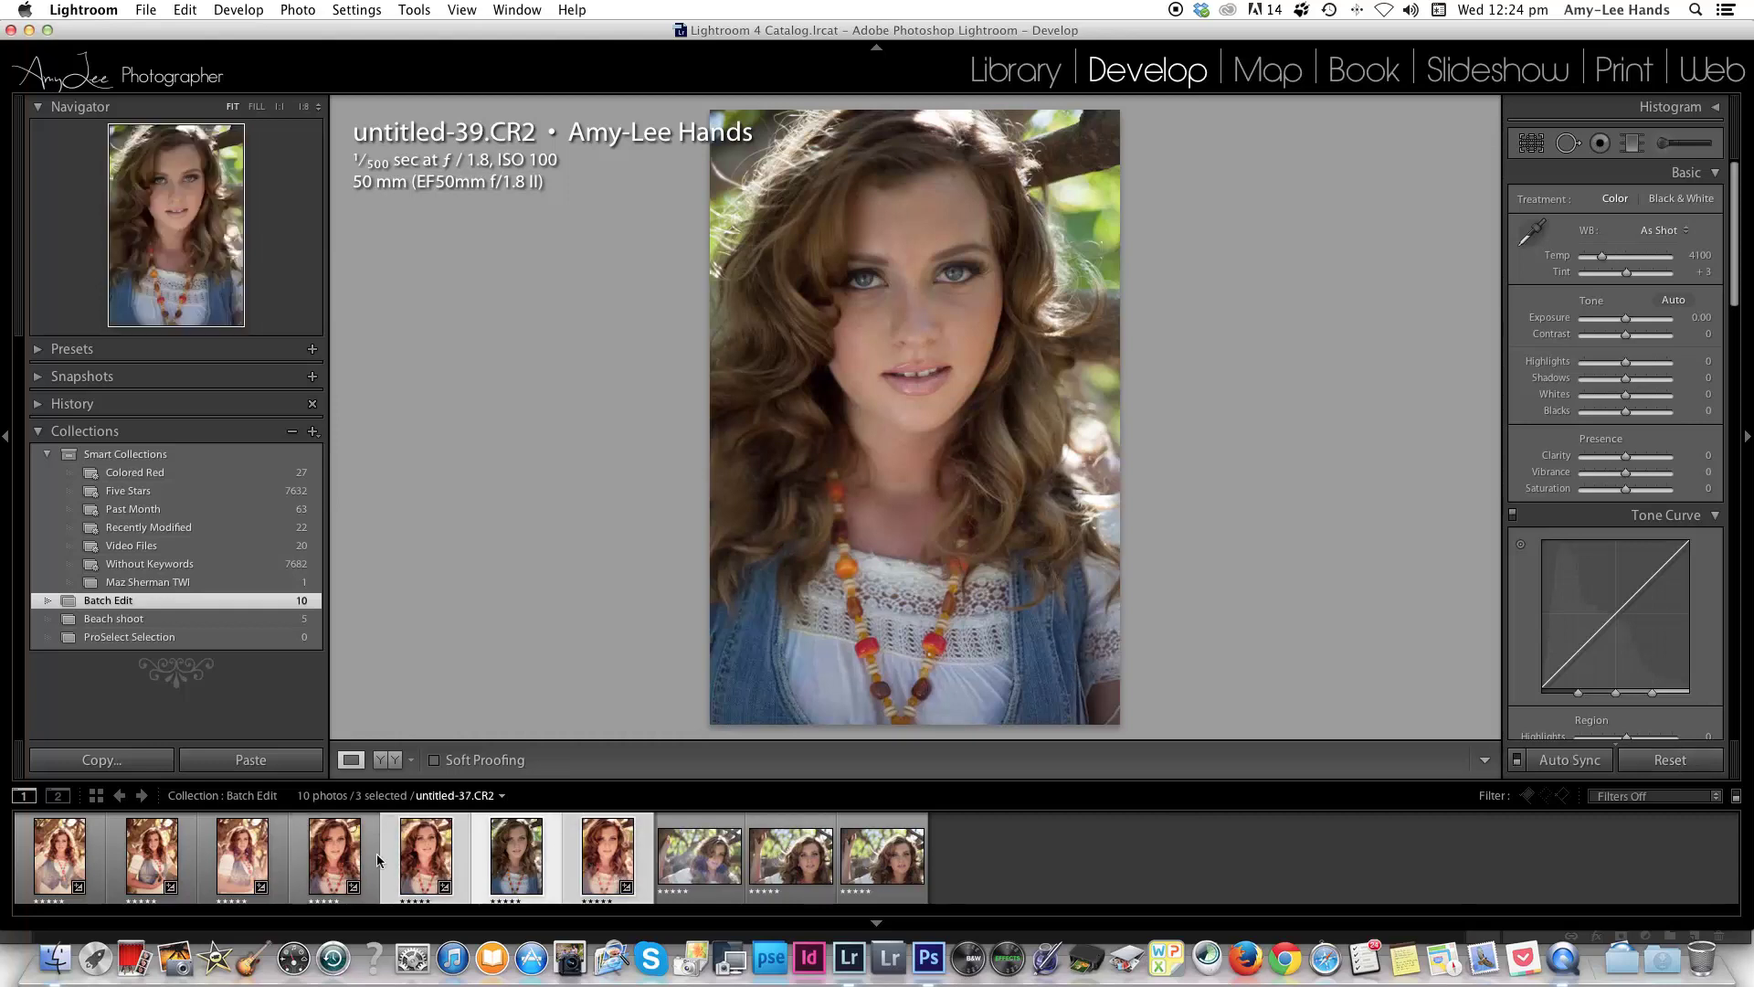
super+click(242, 859)
super+click(152, 858)
super+click(59, 859)
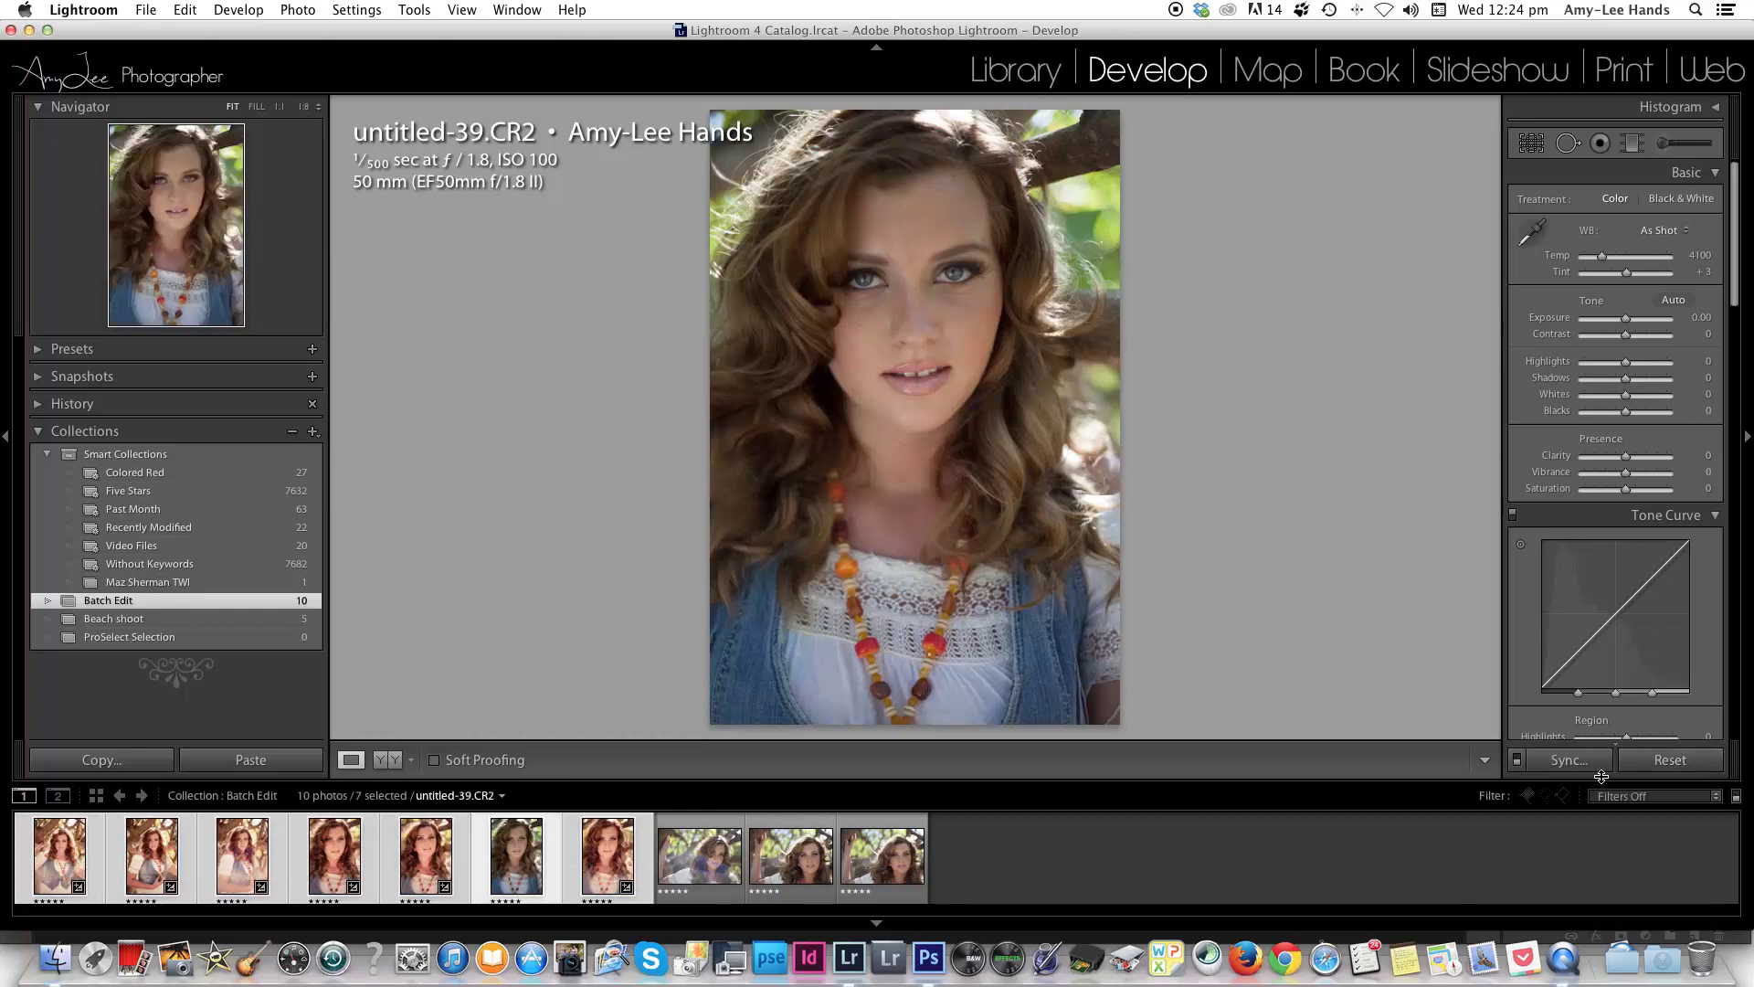
click(1564, 760)
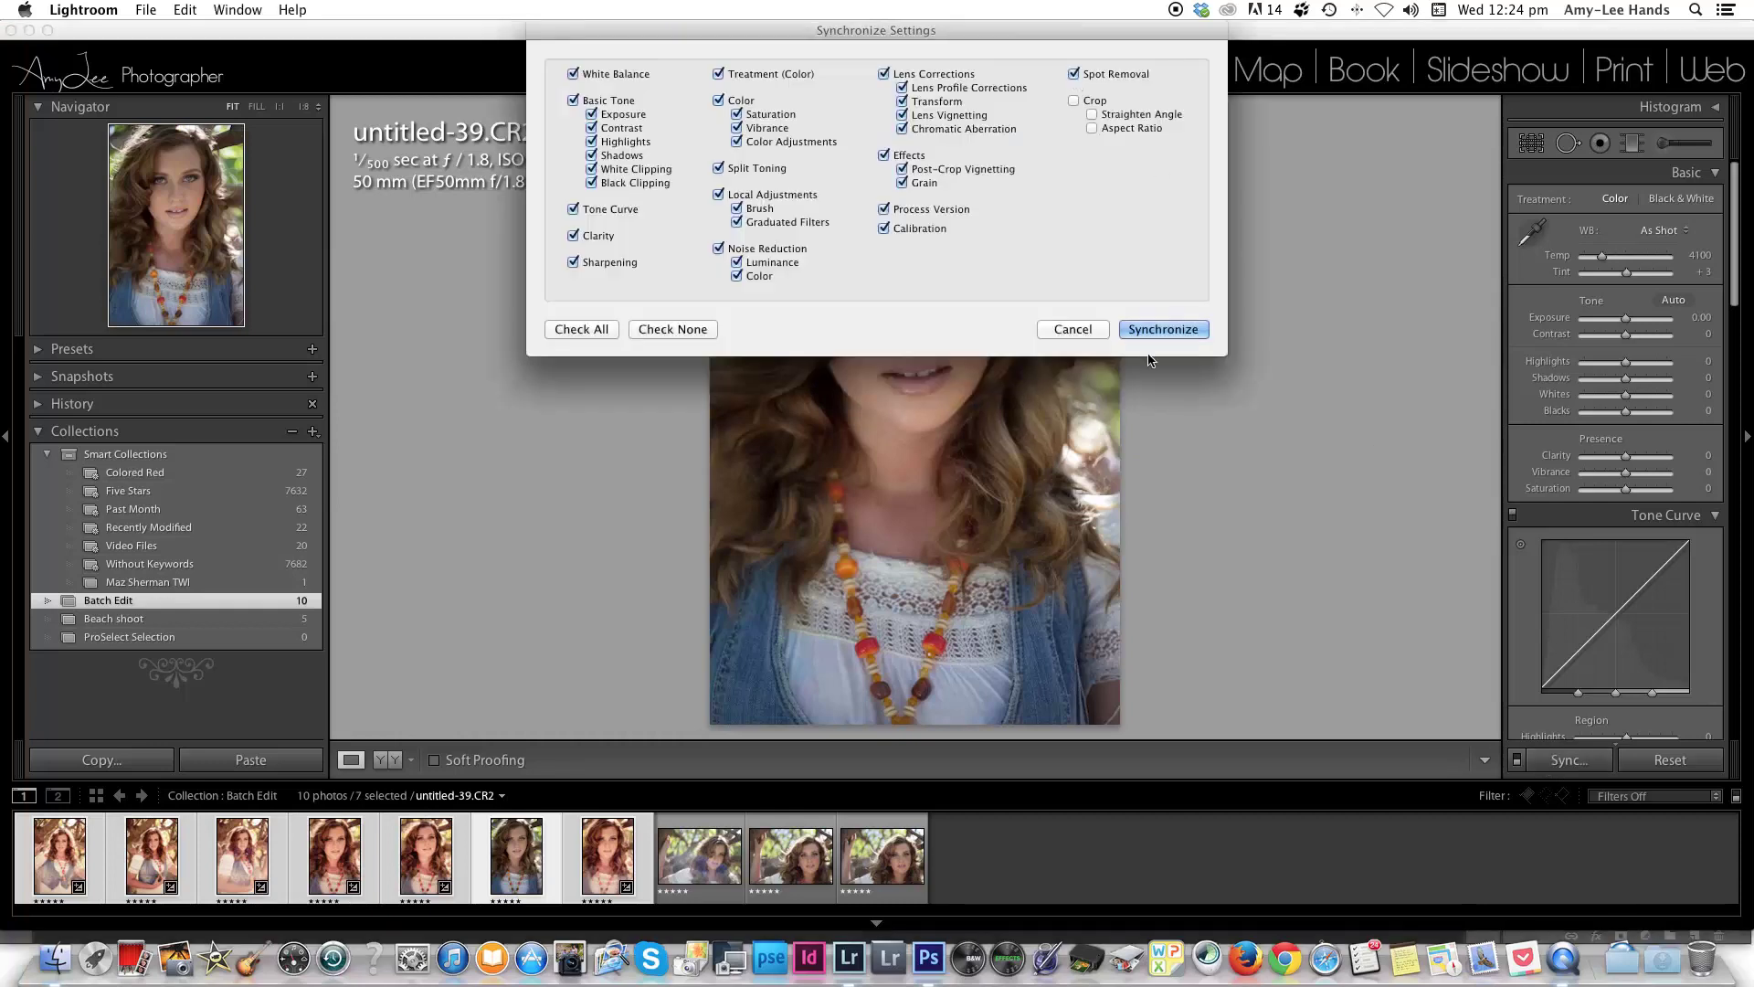
- Synchronize the reset defaults onto the seven portraits, then view untitled-38 alone
click(1159, 329)
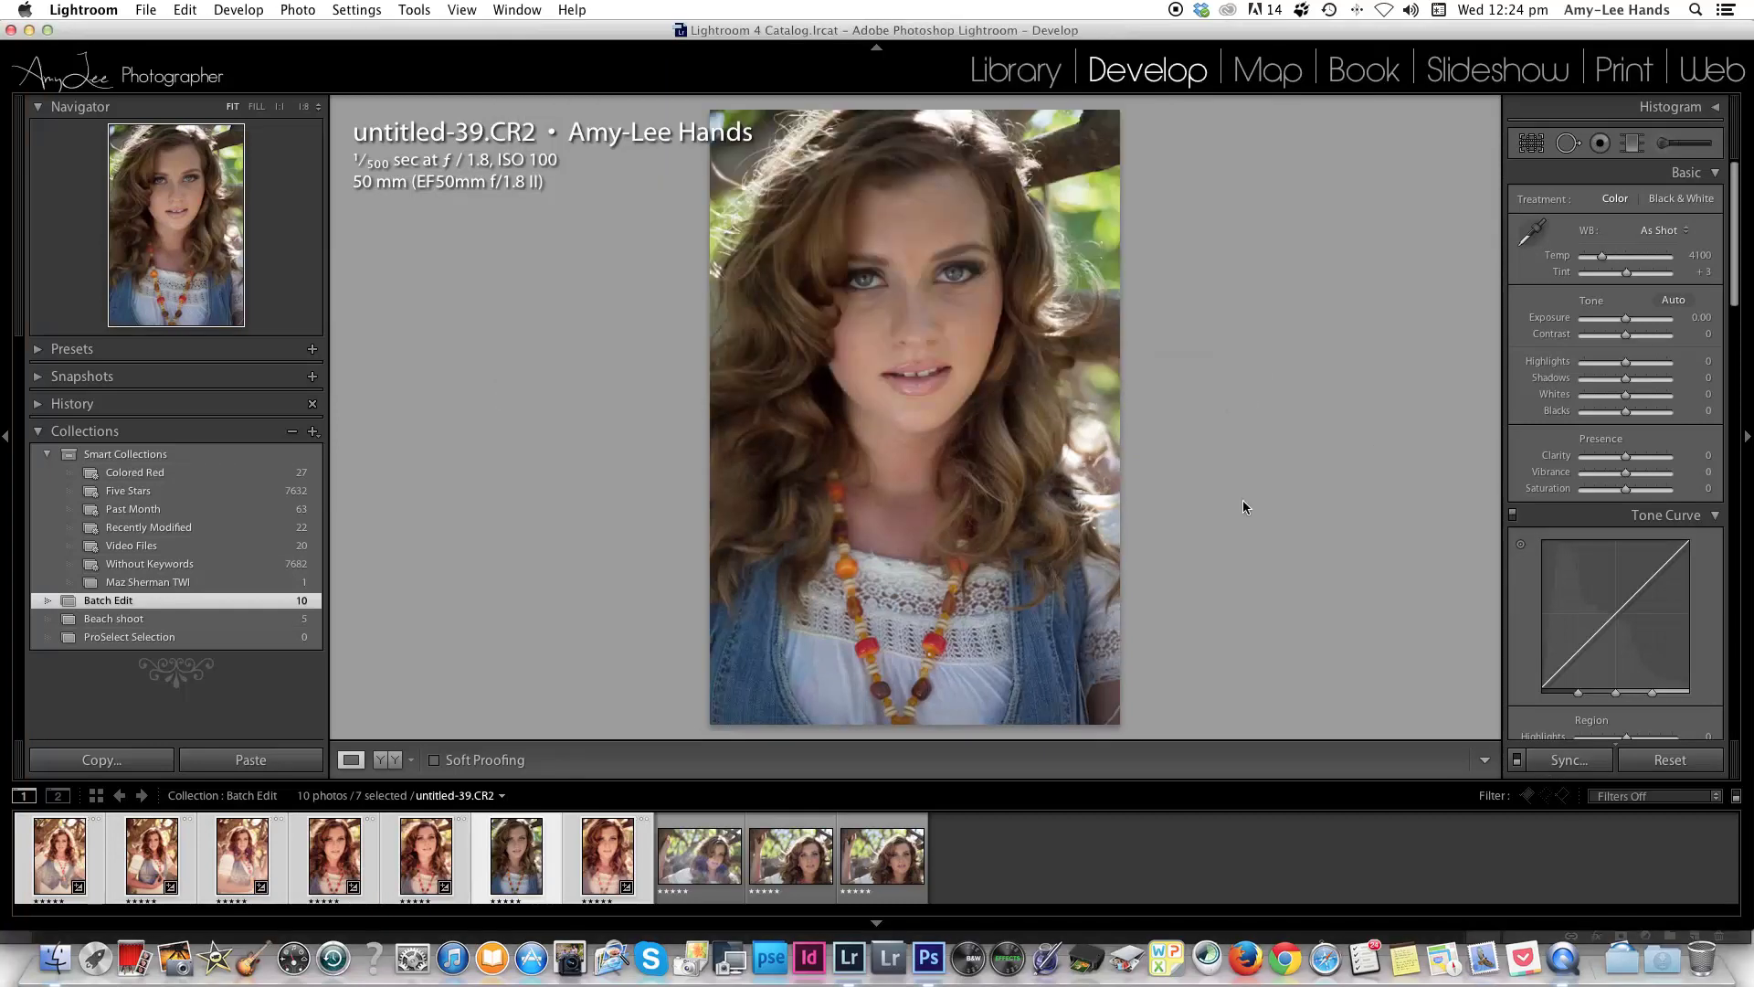
click(402, 861)
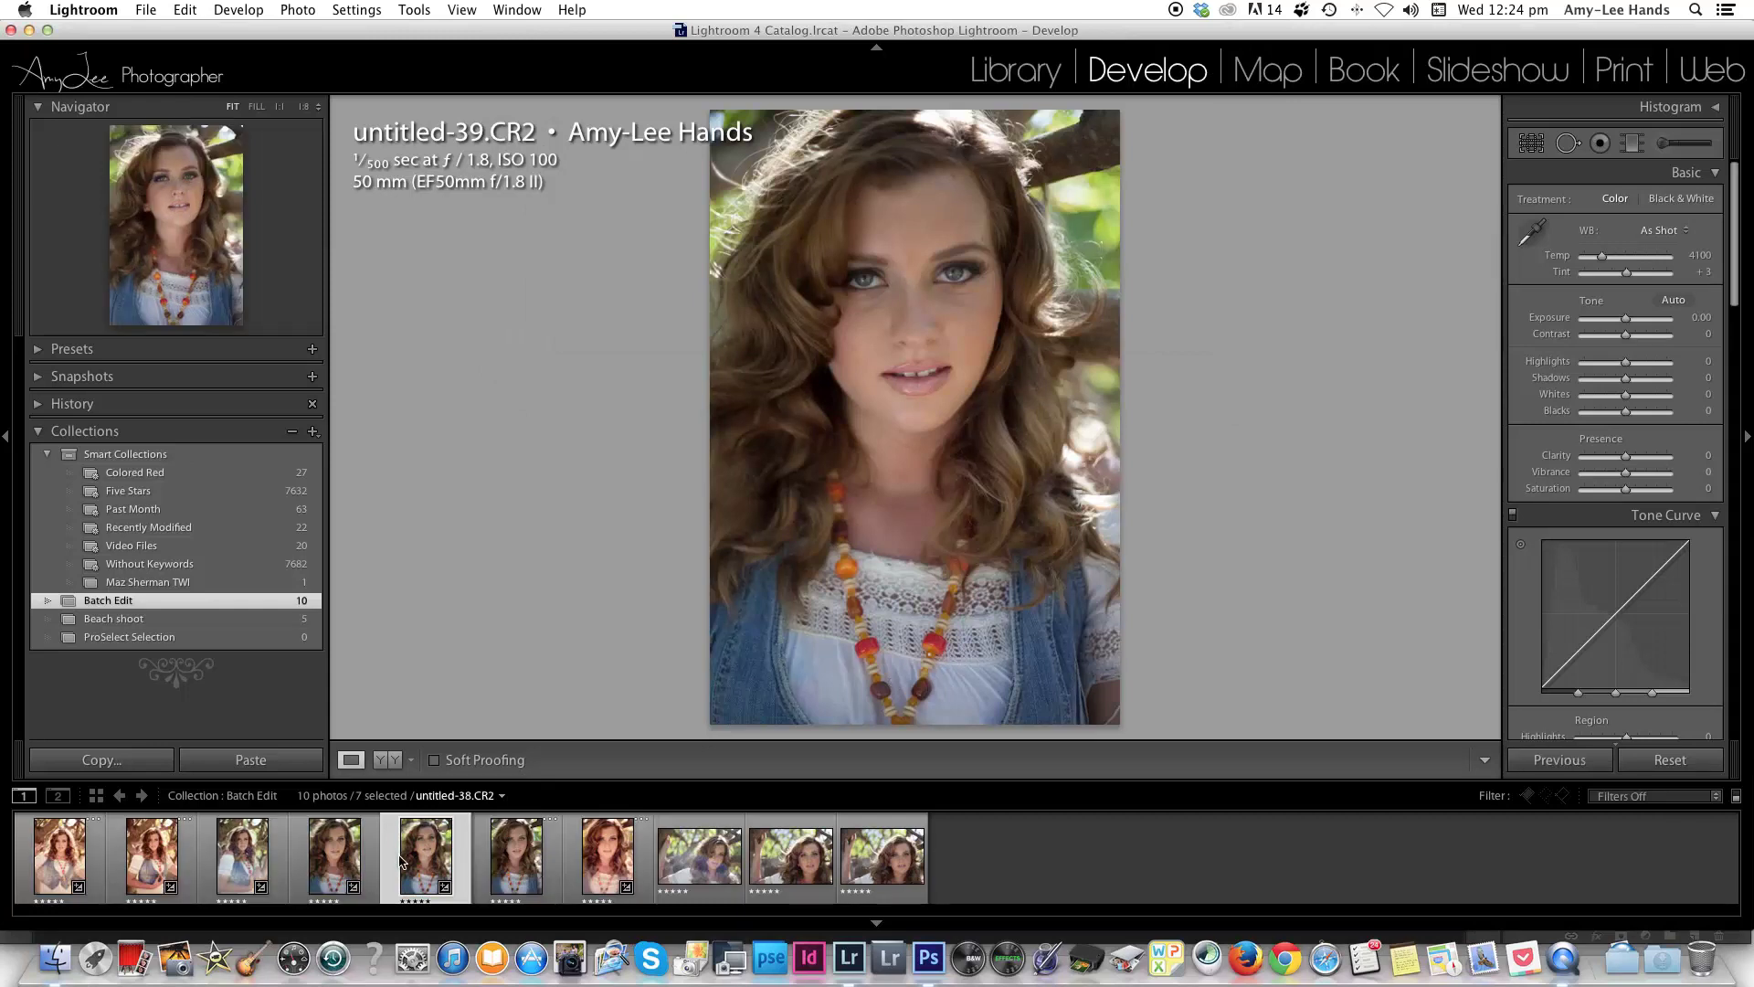